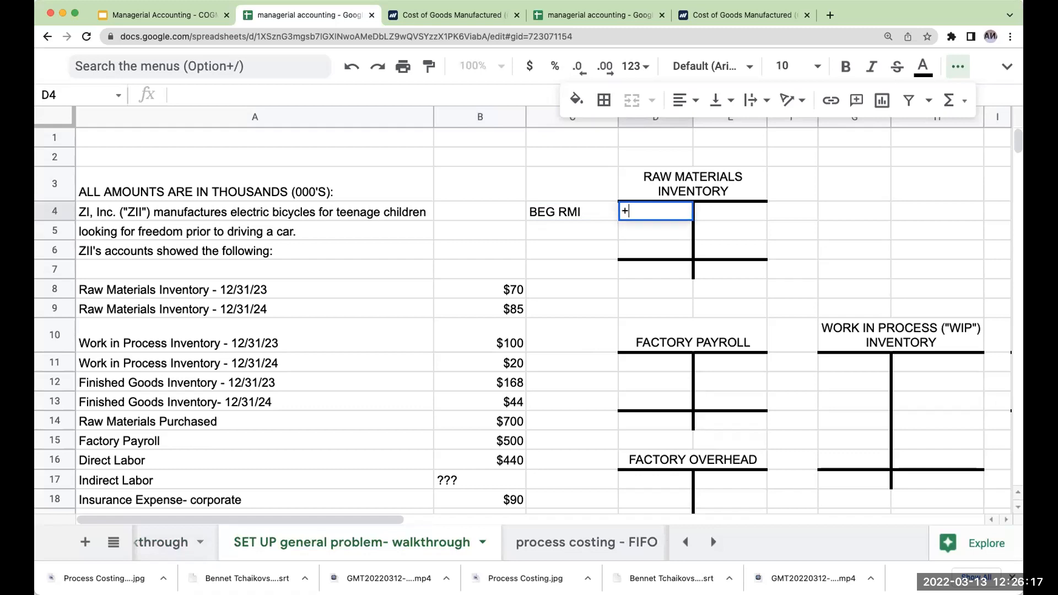
# In the Raw Materials Inventory T-account, link beginning balance D4 to B8 and label C7 "ENDING".
pyautogui.click(507, 295)
pyautogui.press('Return')
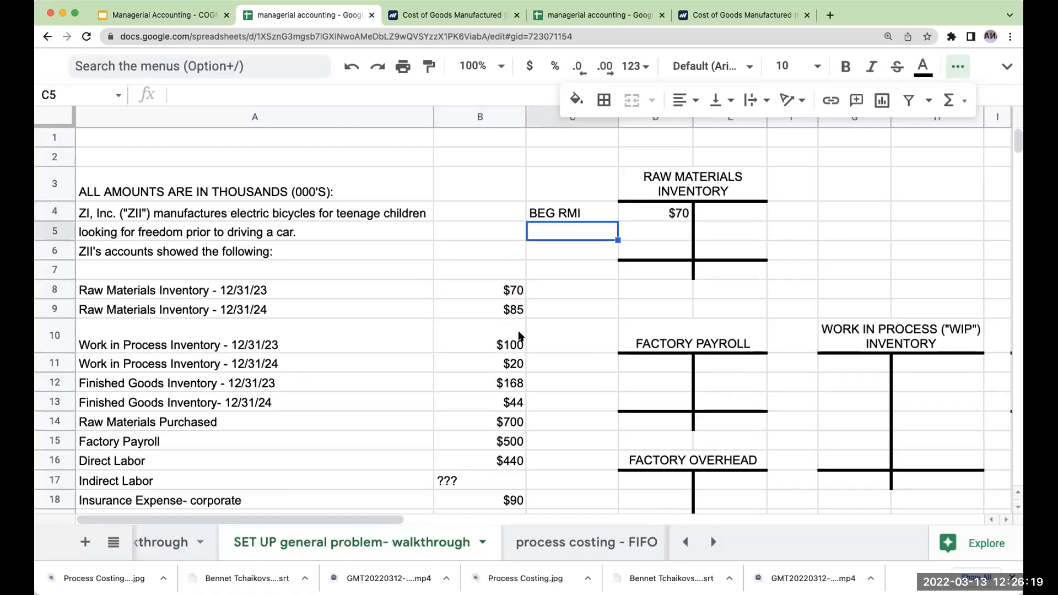
pyautogui.press('Down')
pyautogui.press('Down')
pyautogui.write('EBN')
pyautogui.press('BackSpace')
pyautogui.press('BackSpace')
pyautogui.write('NDIUNG')
pyautogui.press('BackSpace')
pyautogui.press('BackSpace')
pyautogui.press('BackSpace')
pyautogui.press('BackSpace')
pyautogui.write('NB')
pyautogui.press('BackSpace')
pyautogui.press('BackSpace')
pyautogui.write('ING')
# Link the ending raw materials balance in D7 to the 12/31/24 amount in B9.
pyautogui.press('Tab')
pyautogui.write('+')
pyautogui.click(507, 310)
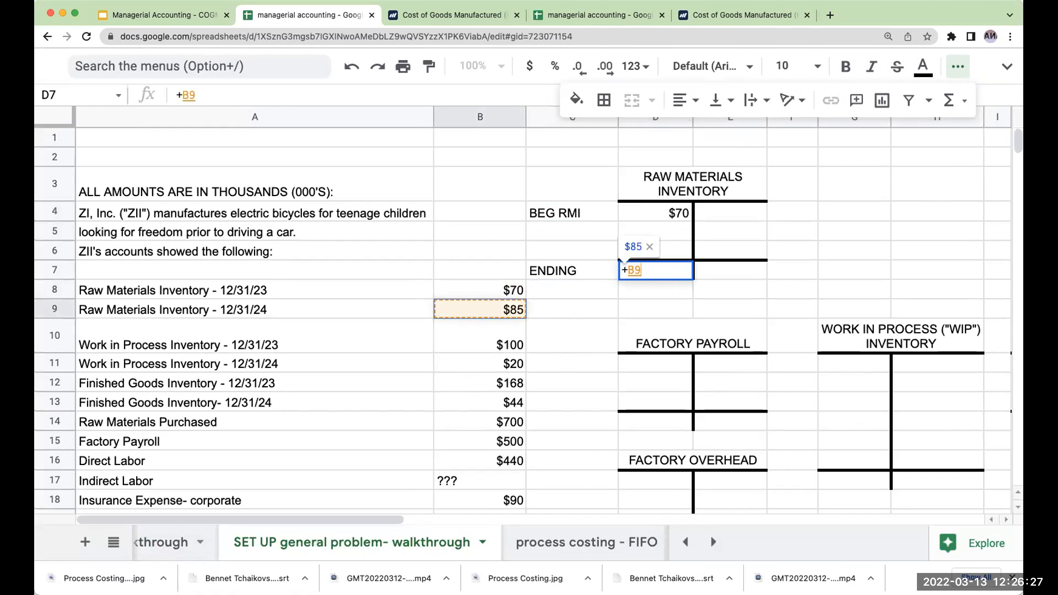
pyautogui.press('Return')
pyautogui.click(673, 195)
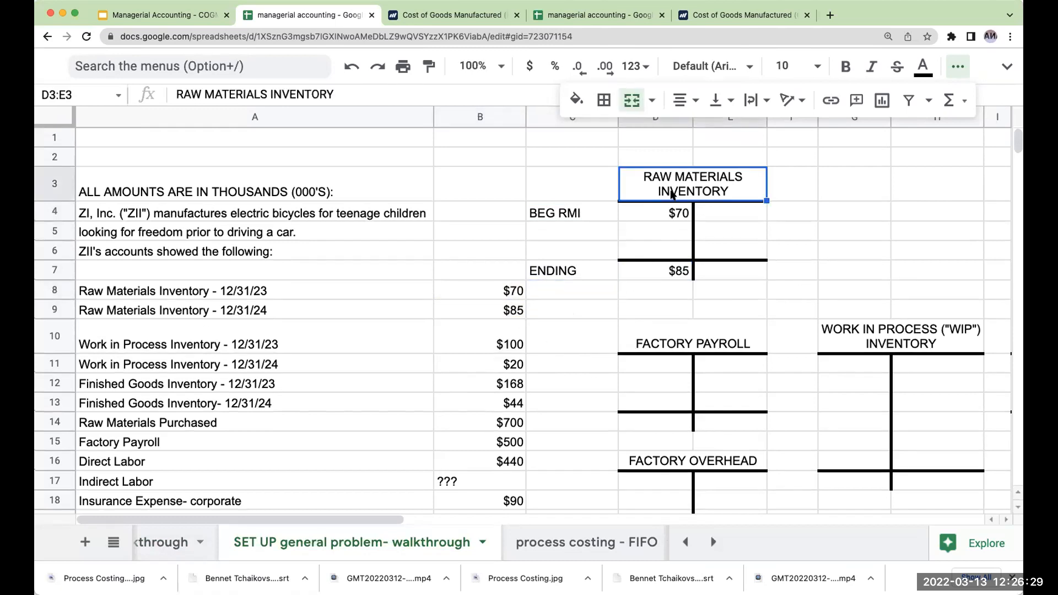
pyautogui.click(657, 157)
pyautogui.click(736, 154)
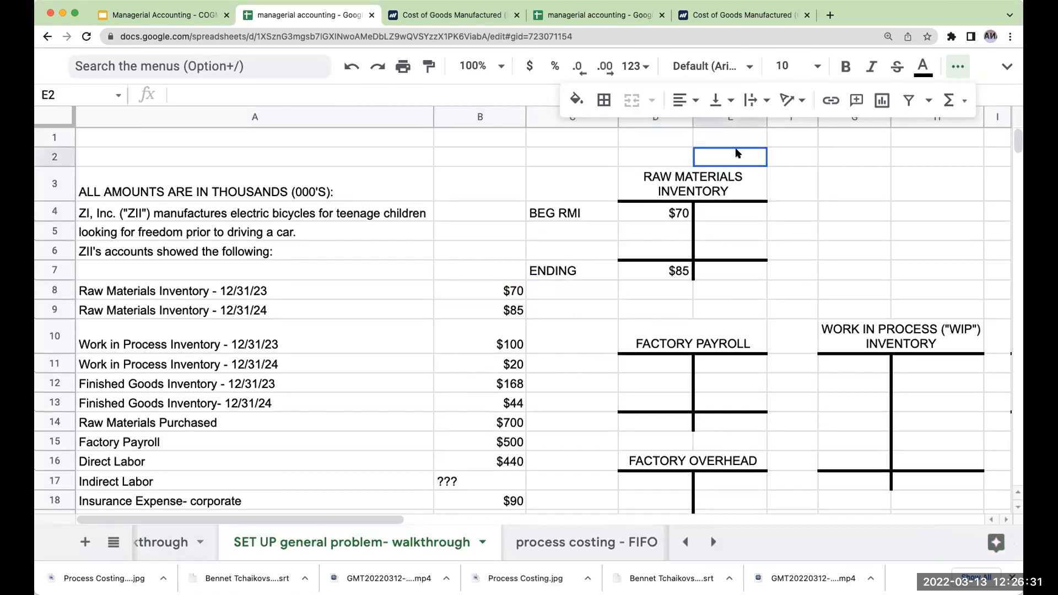
pyautogui.click(672, 185)
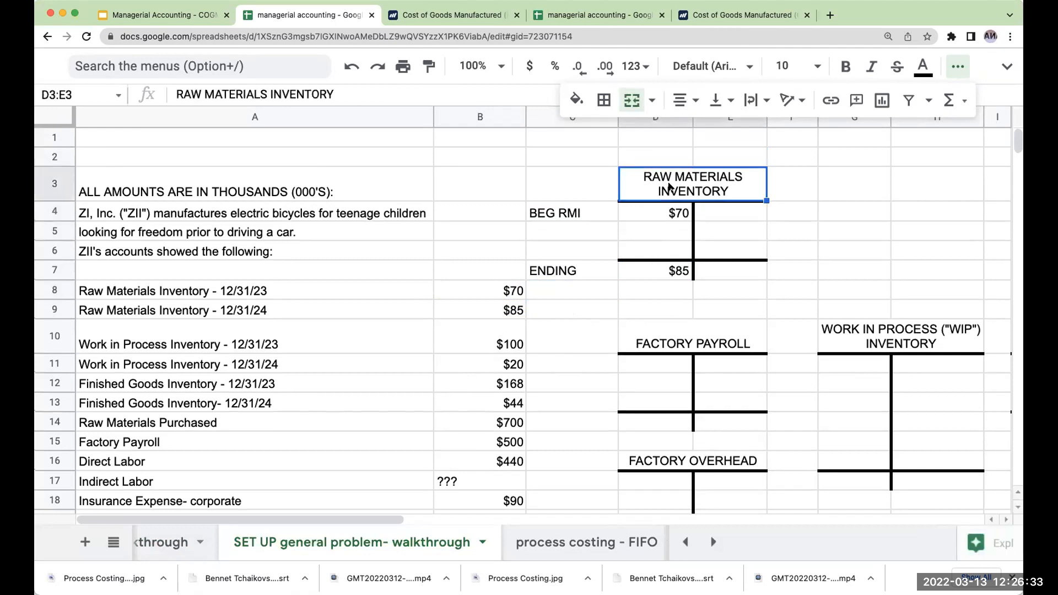
pyautogui.click(672, 214)
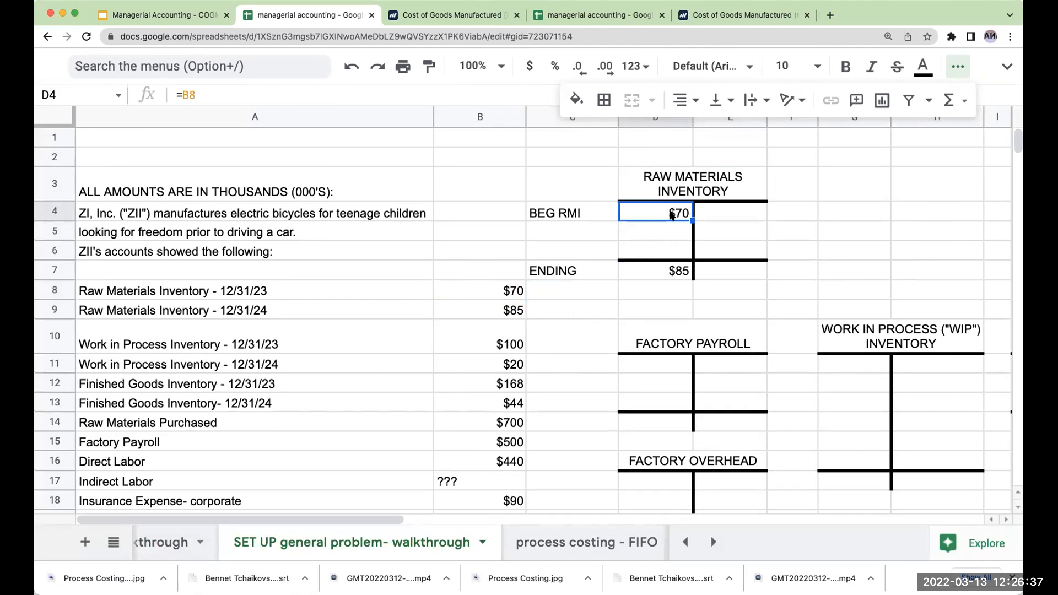
pyautogui.click(679, 268)
pyautogui.click(677, 215)
# Insert a blank column before column F and label G11 "BEG" beside the Work in Process T-account.
pyautogui.rightClick(790, 116)
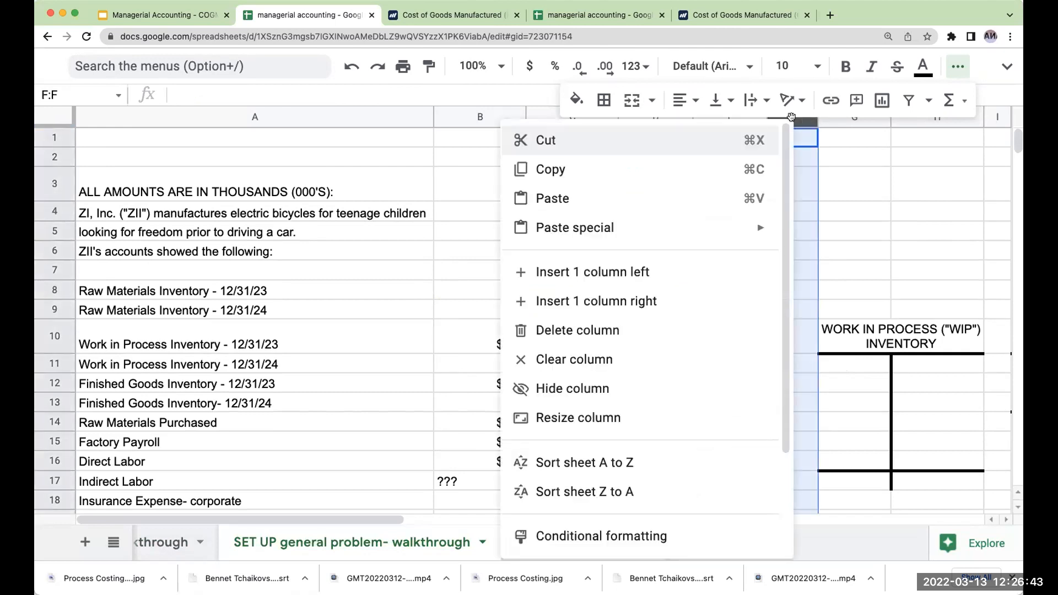
pyautogui.click(702, 270)
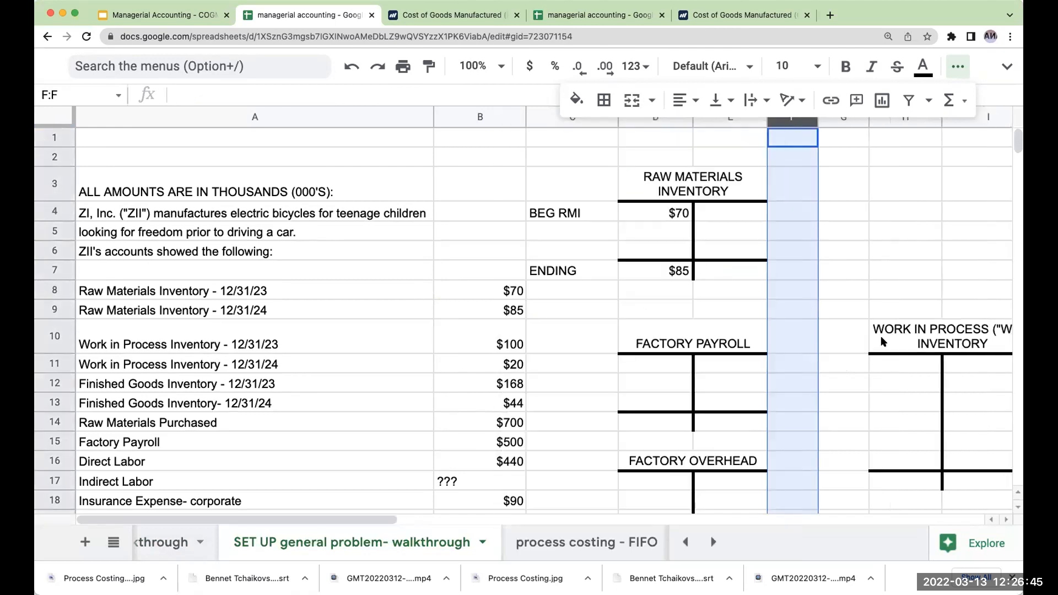
pyautogui.click(846, 364)
pyautogui.write('BEG')
pyautogui.press('Return')
# Link the beginning work in process balance in H11 to the 12/31/23 amount in B10.
pyautogui.press('Up')
pyautogui.press('Right')
pyautogui.write('+')
pyautogui.click(513, 343)
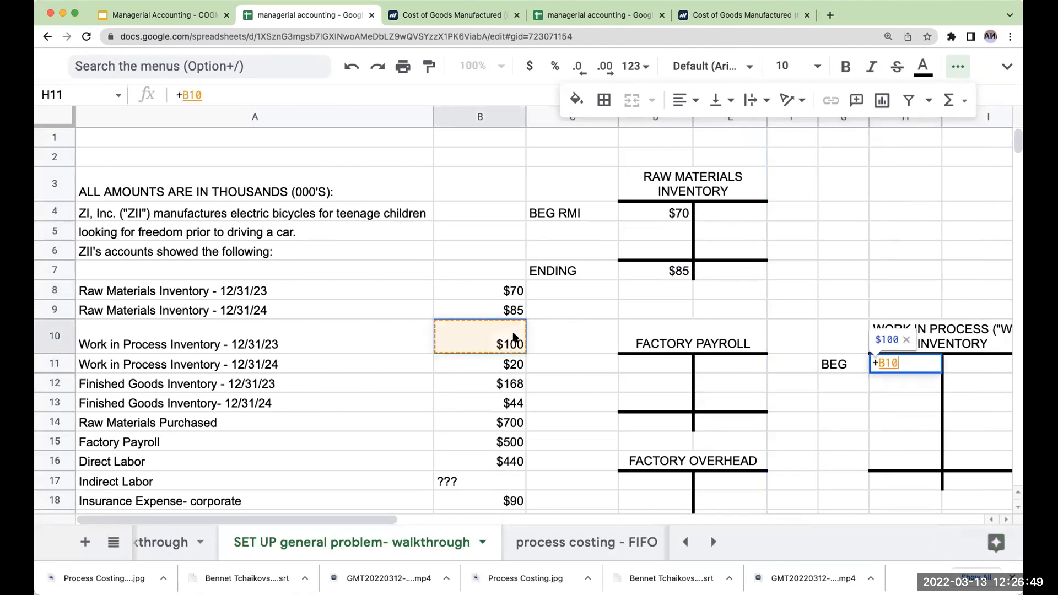
pyautogui.press('Return')
# Label G17 "ENDING" and link the ending work in process balance in H17 to the 12/31/24 amount in B11.
pyautogui.press('Left')
pyautogui.press('Down')
pyautogui.press('Down')
pyautogui.press('Down')
pyautogui.press('Down')
pyautogui.press('Down')
pyautogui.write('ENDING')
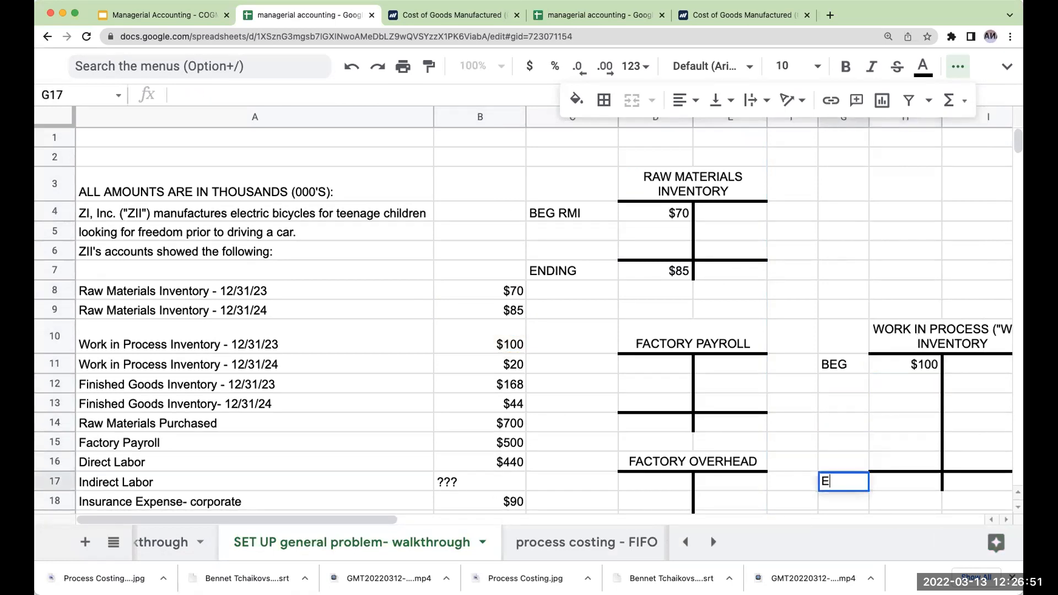
pyautogui.press('Return')
pyautogui.press('Up')
pyautogui.press('Right')
pyautogui.write('+')
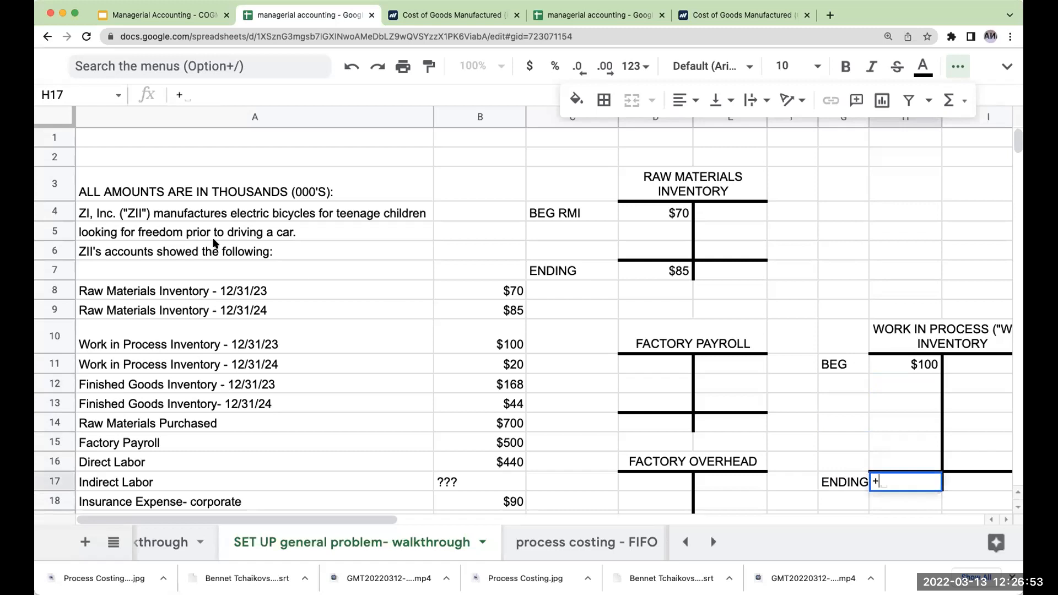
pyautogui.click(499, 369)
pyautogui.press('Return')
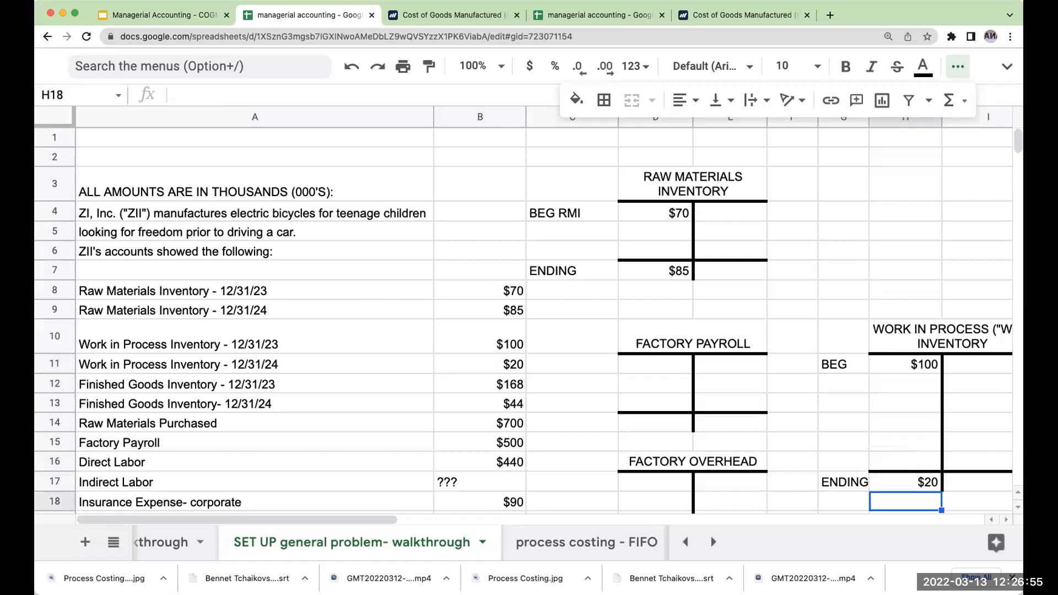
# Look up the Finished Goods Inventory 12/31/23 entry in the list of given account balances.
pyautogui.press('Up')
pyautogui.press('Right')
pyautogui.press('Right')
pyautogui.press('Left')
pyautogui.press('Left')
pyautogui.press('Left')
pyautogui.press('Left')
pyautogui.press('Left')
pyautogui.press('Left')
pyautogui.press('Left')
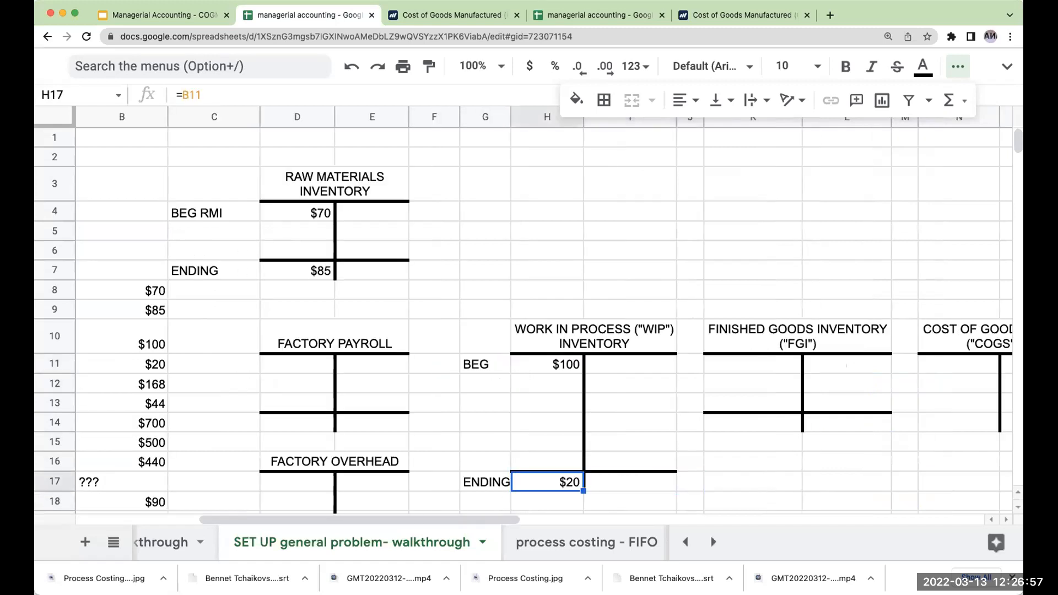
pyautogui.press('Left')
pyautogui.press('Left')
pyautogui.press('Up')
pyautogui.press('Up')
pyautogui.press('Up')
pyautogui.press('Up')
pyautogui.press('Up')
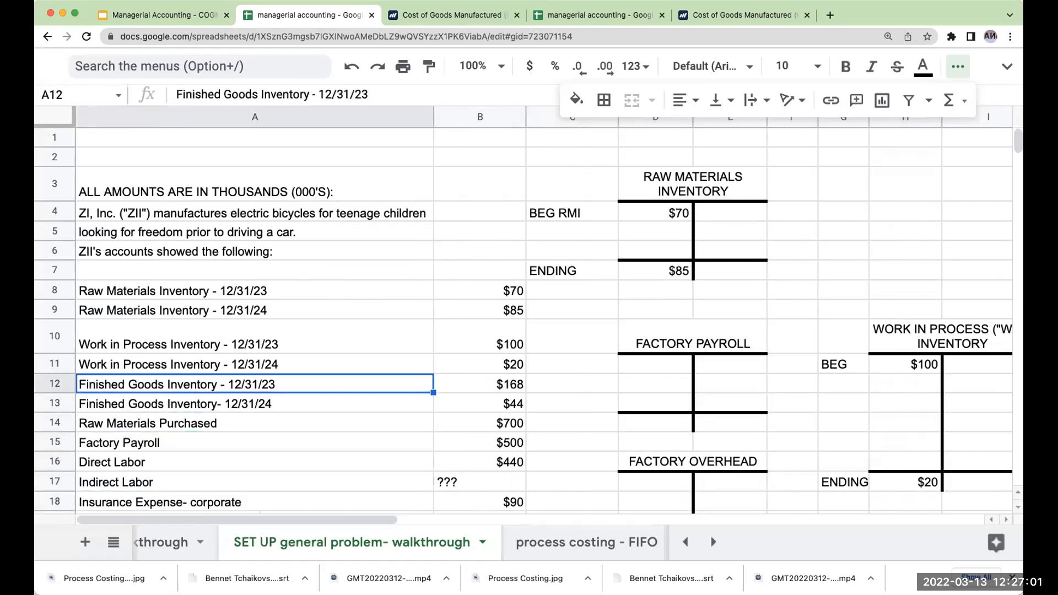
# Insert a blank column before column J, between the Work in Process and Finished Goods Inventory T-accounts.
pyautogui.press('Right')
pyautogui.press('Right')
pyautogui.press('Right')
pyautogui.press('Right')
pyautogui.press('Right')
pyautogui.press('Right')
pyautogui.press('Right')
pyautogui.press('Right')
pyautogui.press('Right')
pyautogui.press('Right')
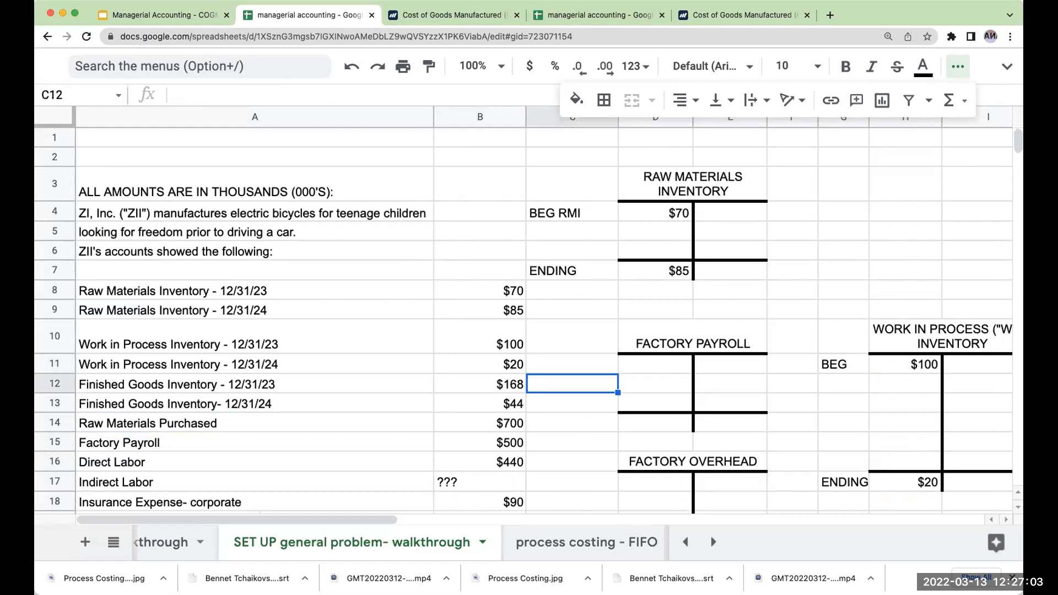
pyautogui.press('Up')
pyautogui.press('Left')
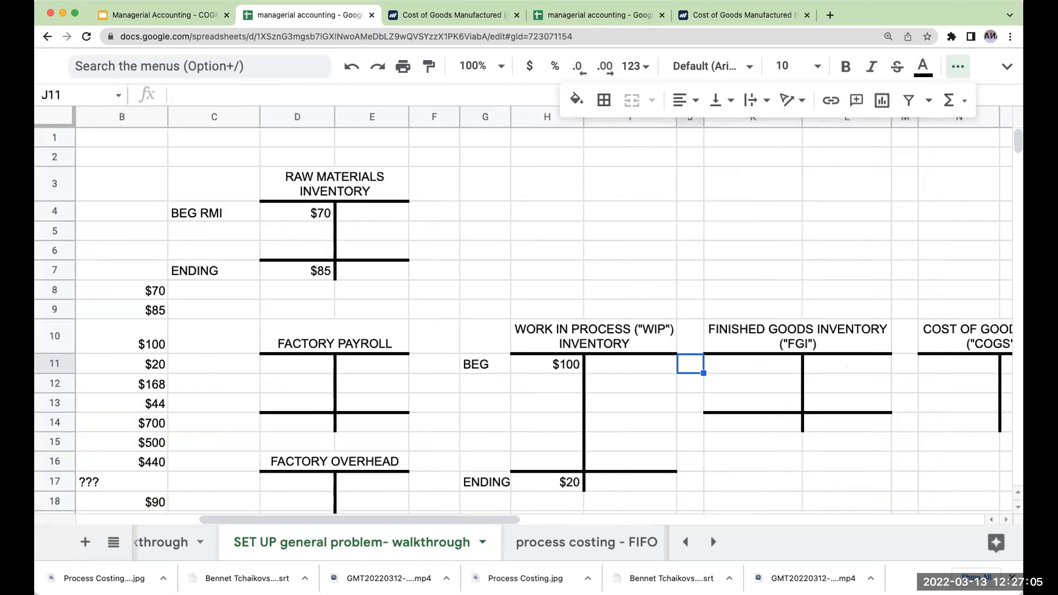
pyautogui.rightClick(689, 121)
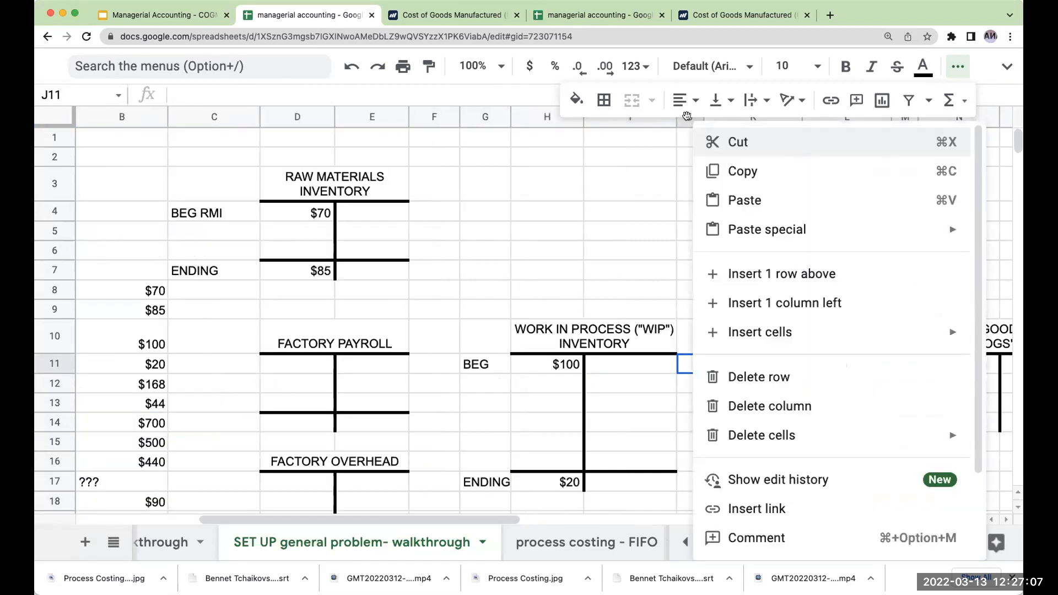
pyautogui.rightClick(688, 119)
pyautogui.click(745, 274)
pyautogui.click(718, 370)
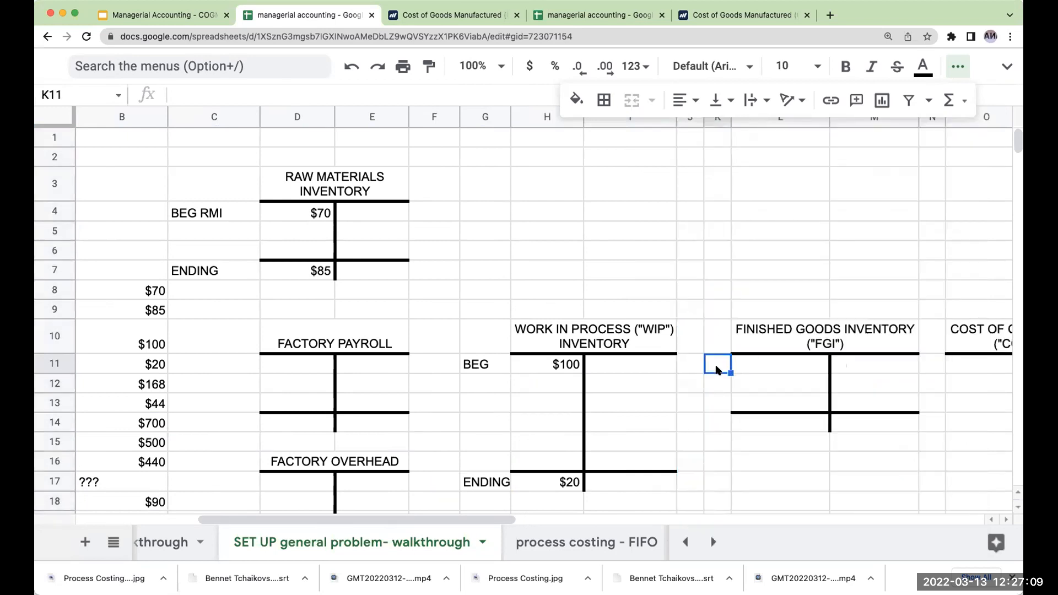
# Label K11 "BEG" and link the beginning finished goods balance in L11 to the 12/31/23 amount in B12.
pyautogui.write('BEG')
pyautogui.press('Return')
pyautogui.press('Up')
pyautogui.press('Right')
pyautogui.write('+')
pyautogui.press('Left')
pyautogui.press('Left')
pyautogui.press('Left')
pyautogui.press('Left')
pyautogui.press('Left')
pyautogui.press('Left')
pyautogui.press('Left')
pyautogui.press('Left')
pyautogui.press('Left')
pyautogui.press('Left')
pyautogui.press('Down')
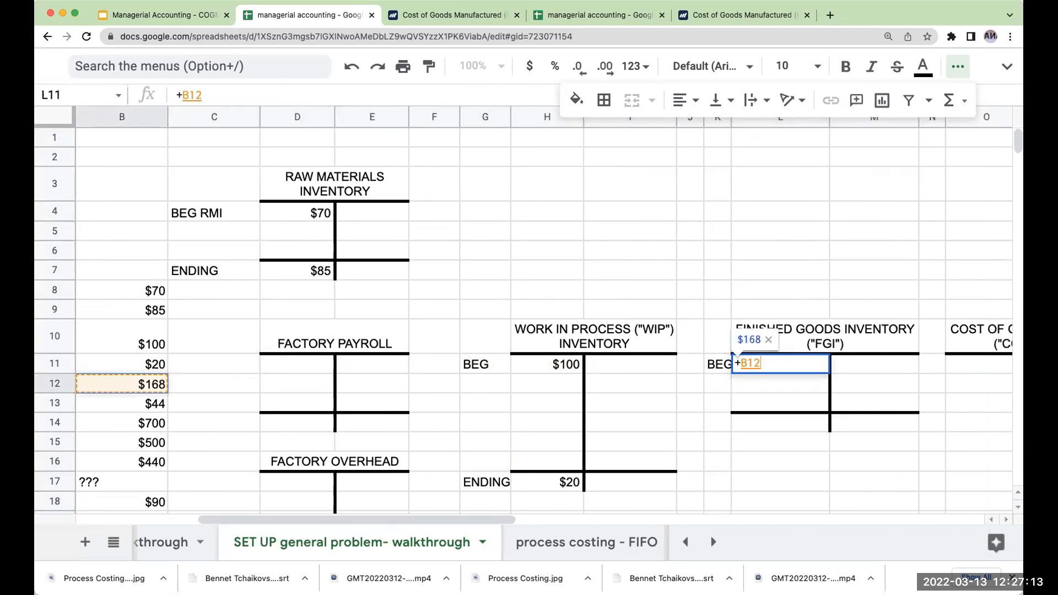
pyautogui.press('Return')
# Label K14 "ENDING" beside the bottom row of the Finished Goods Inventory T-account.
pyautogui.press('Down')
pyautogui.press('Down')
pyautogui.write('ENDING')
pyautogui.press('Return')
# Link the ending finished goods balance in L14 to the 12/31/24 amount in B13.
pyautogui.press('Up')
pyautogui.press('Right')
pyautogui.write('+')
pyautogui.press('Left')
pyautogui.press('Left')
pyautogui.press('Left')
pyautogui.press('Left')
pyautogui.press('Left')
pyautogui.press('Left')
pyautogui.press('Left')
pyautogui.press('Left')
pyautogui.press('Left')
pyautogui.press('Left')
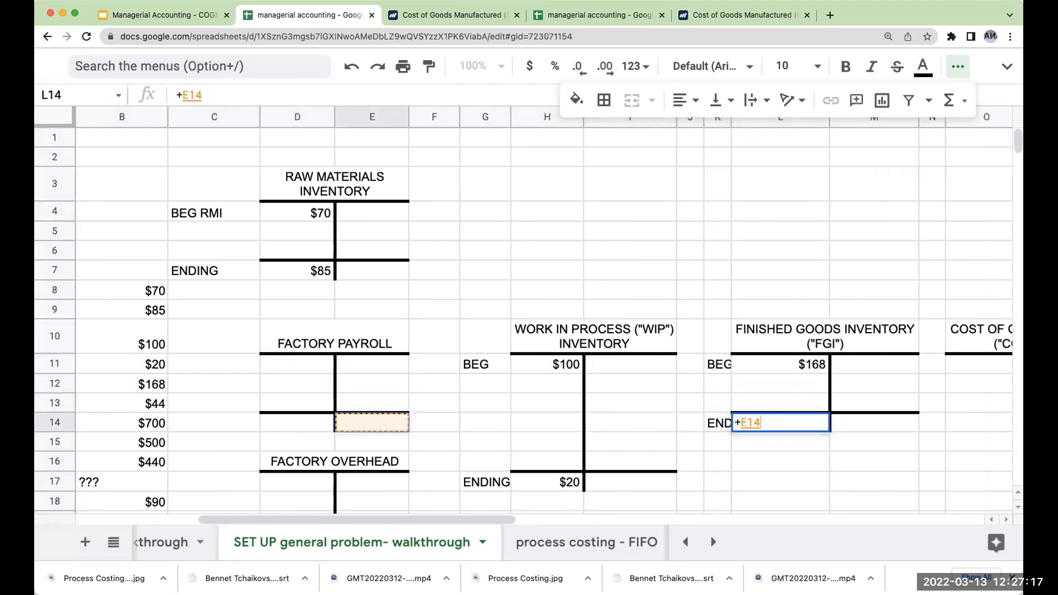
pyautogui.press('Up')
pyautogui.press('Up')
pyautogui.press('Down')
pyautogui.press('Return')
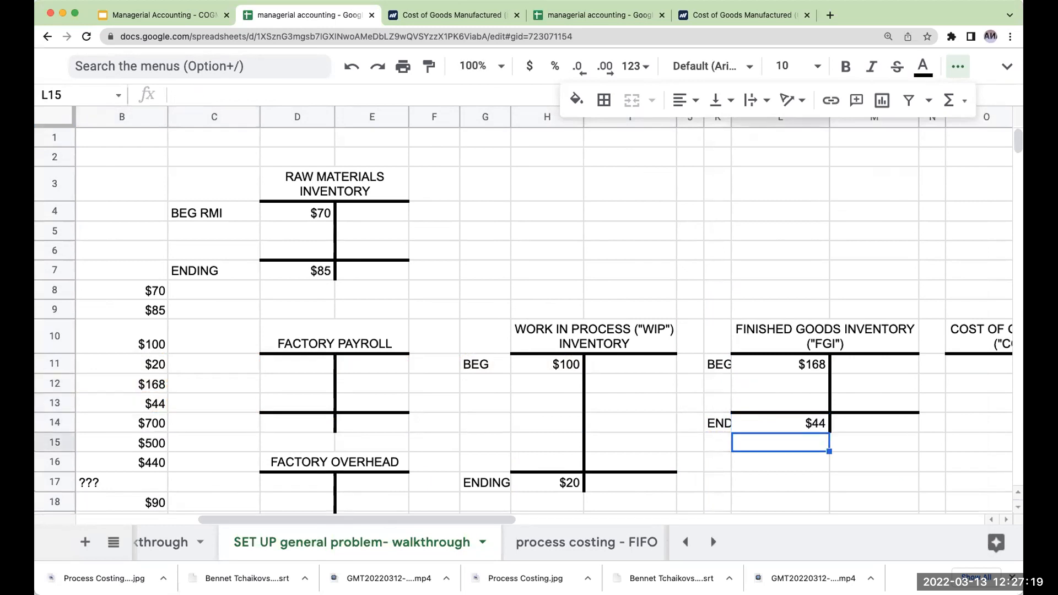
# Review the given data for the Raw Materials Purchased amount and its place in the Raw Materials Inventory T-account.
pyautogui.press('Up')
pyautogui.press('Left')
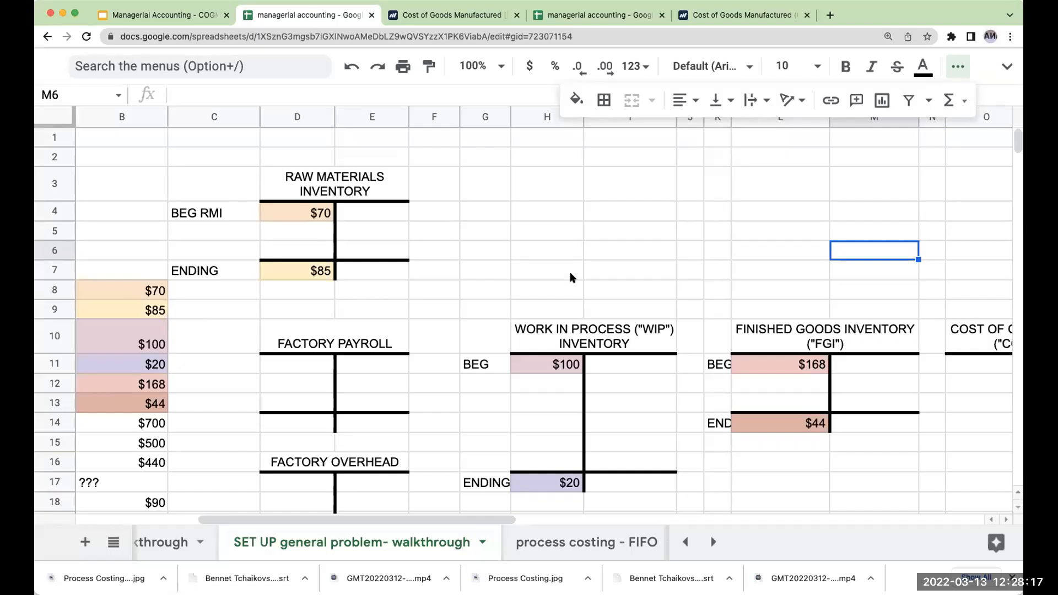
pyautogui.click(569, 277)
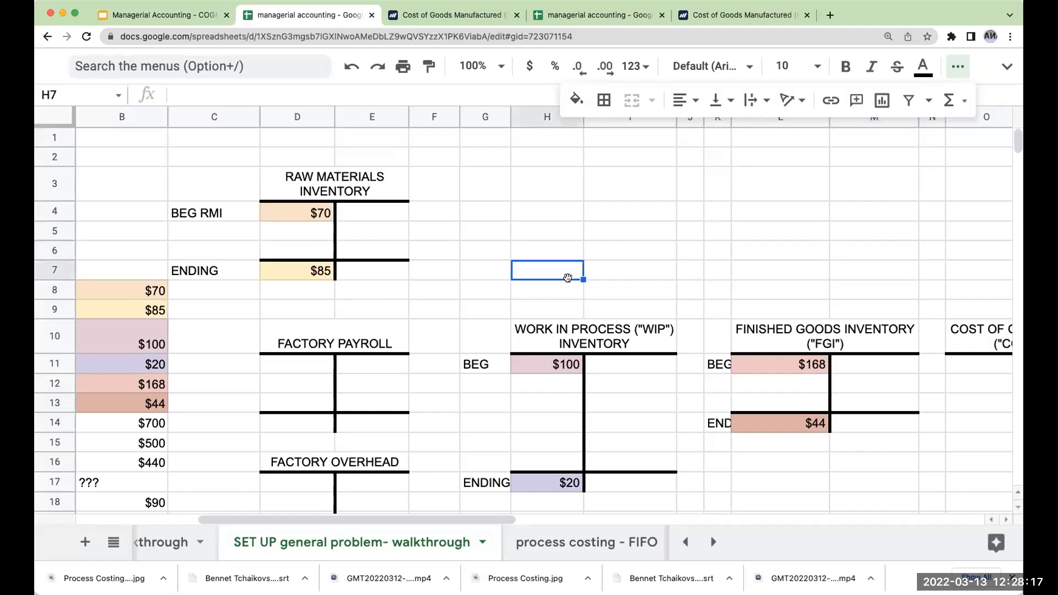
pyautogui.press('Left')
pyautogui.press('Left')
pyautogui.press('Left')
pyautogui.press('Left')
pyautogui.press('Left')
pyautogui.press('Left')
pyautogui.press('Left')
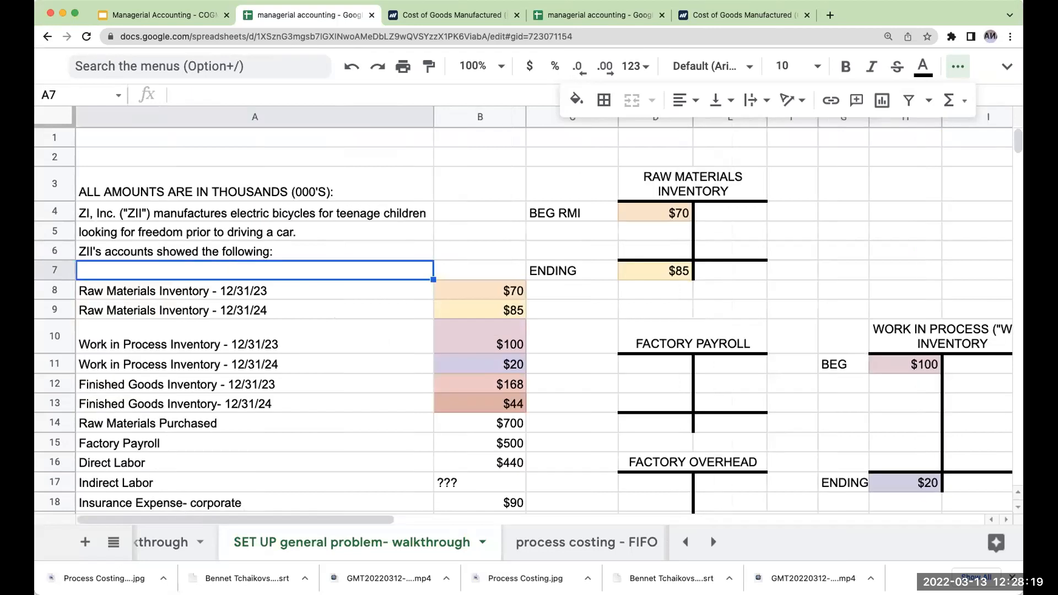
pyautogui.click(505, 347)
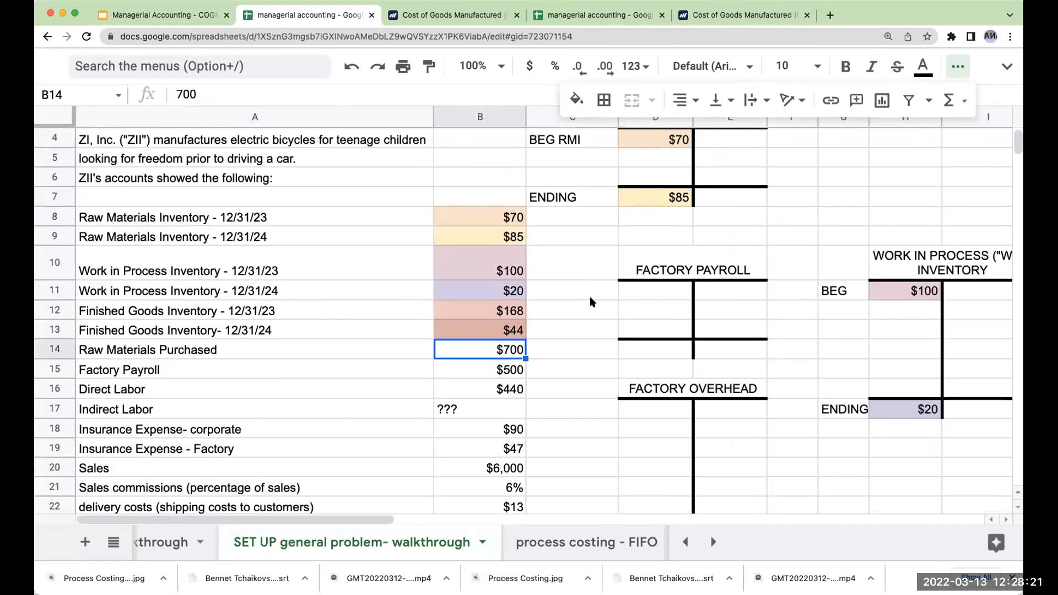
pyautogui.scroll(1, 592, 300)
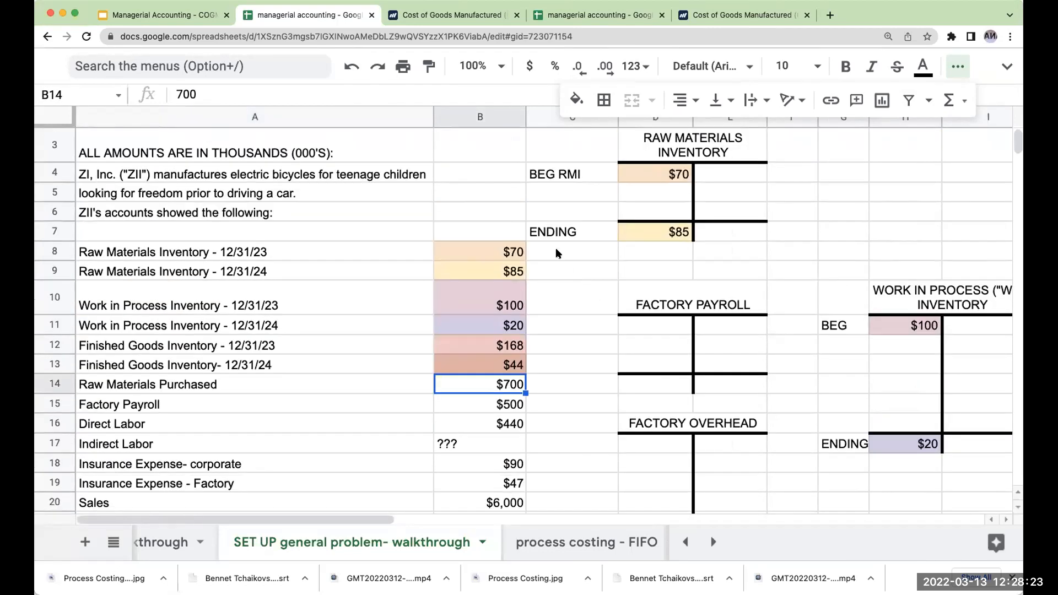
pyautogui.click(547, 198)
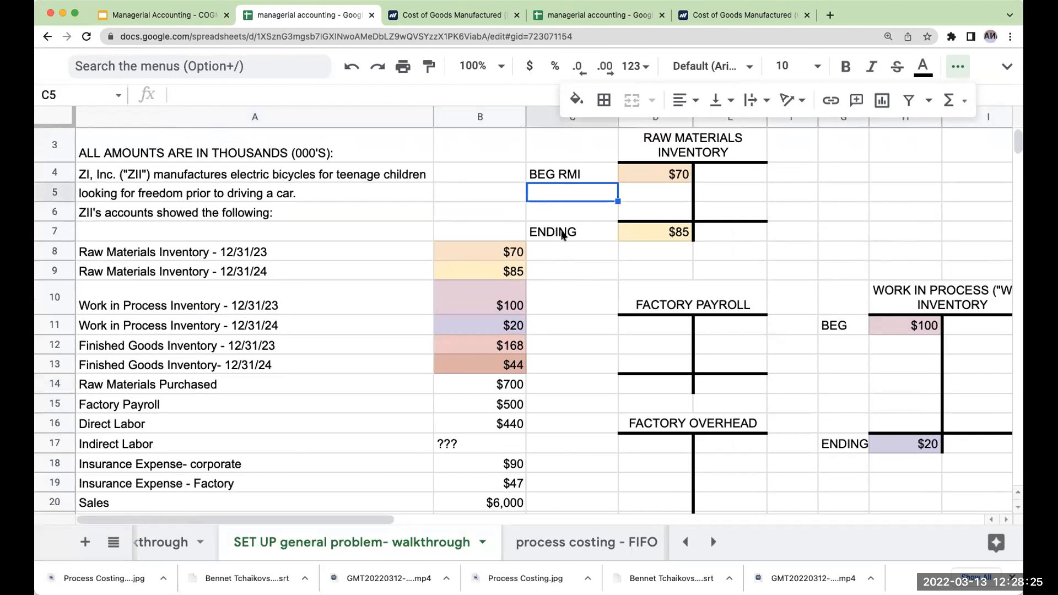
# Check the T-account layout on the "waltkthrough overview" sheet and return to the "SET UP general problem- walkthrough" sheet.
pyautogui.click(169, 544)
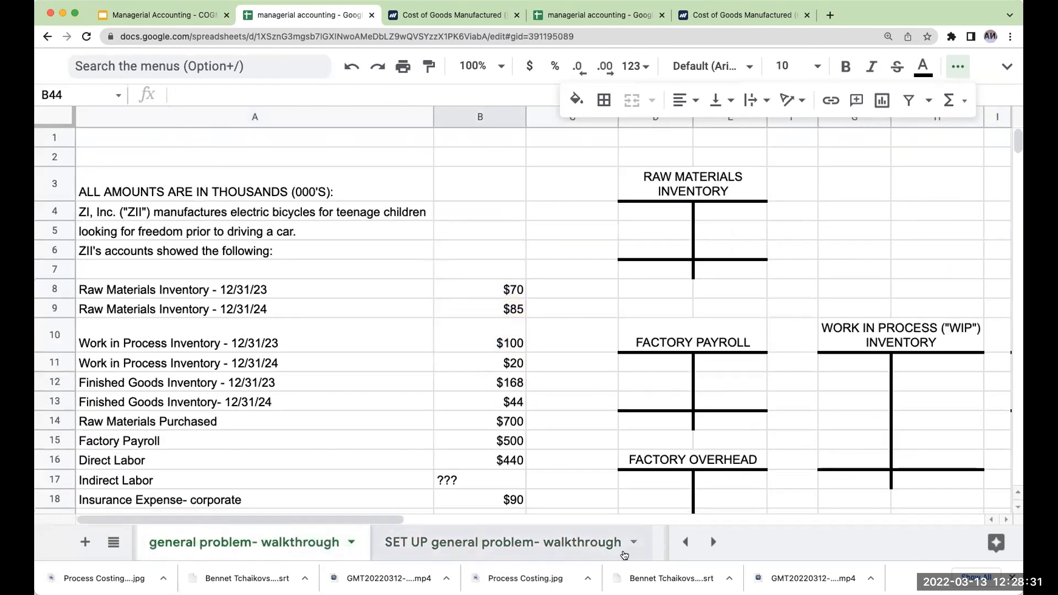
pyautogui.click(315, 544)
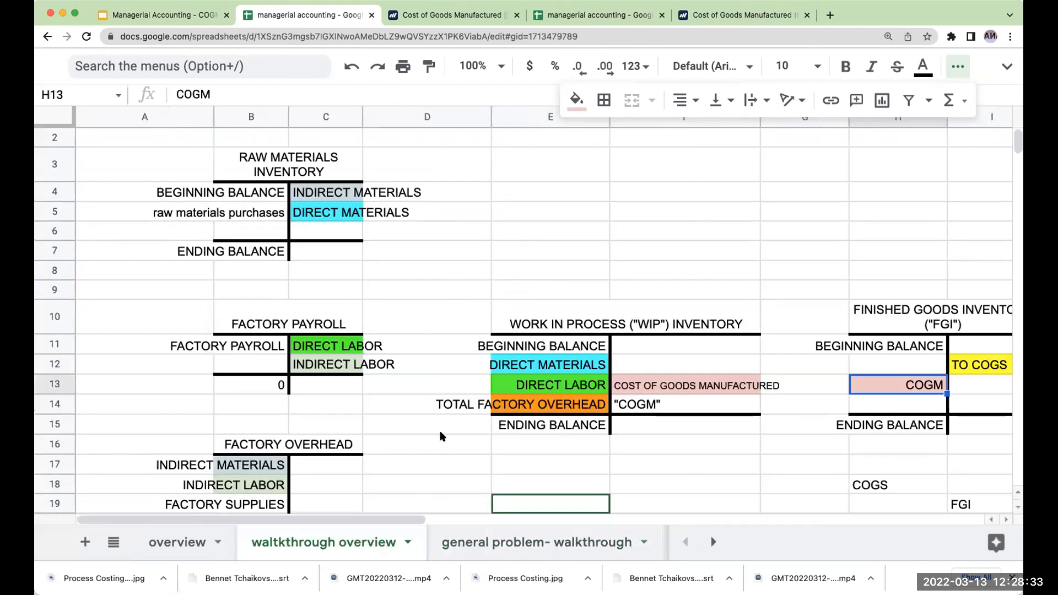
pyautogui.click(532, 543)
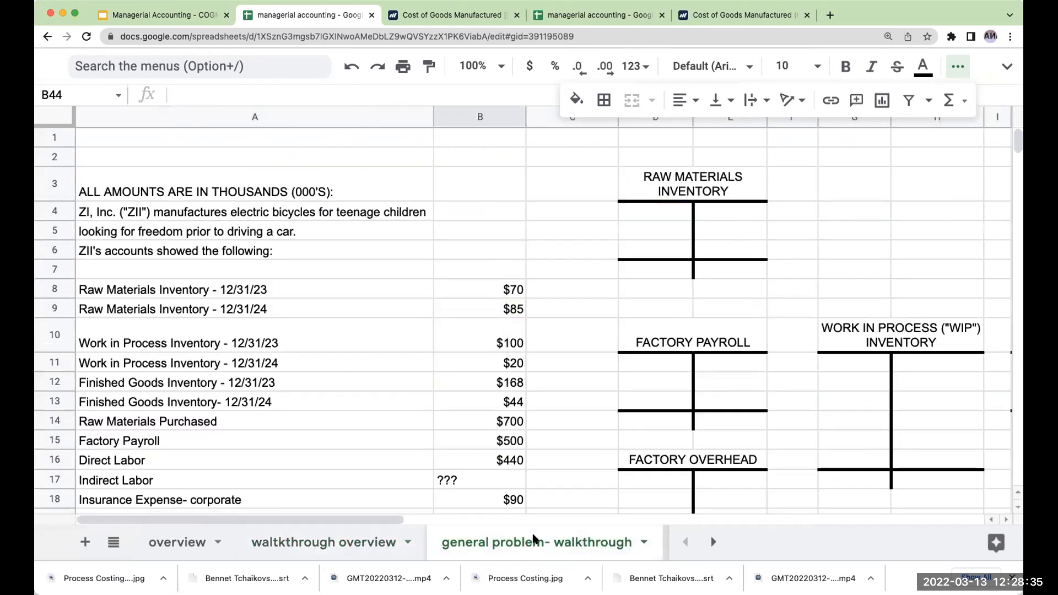
pyautogui.click(715, 543)
pyautogui.click(226, 542)
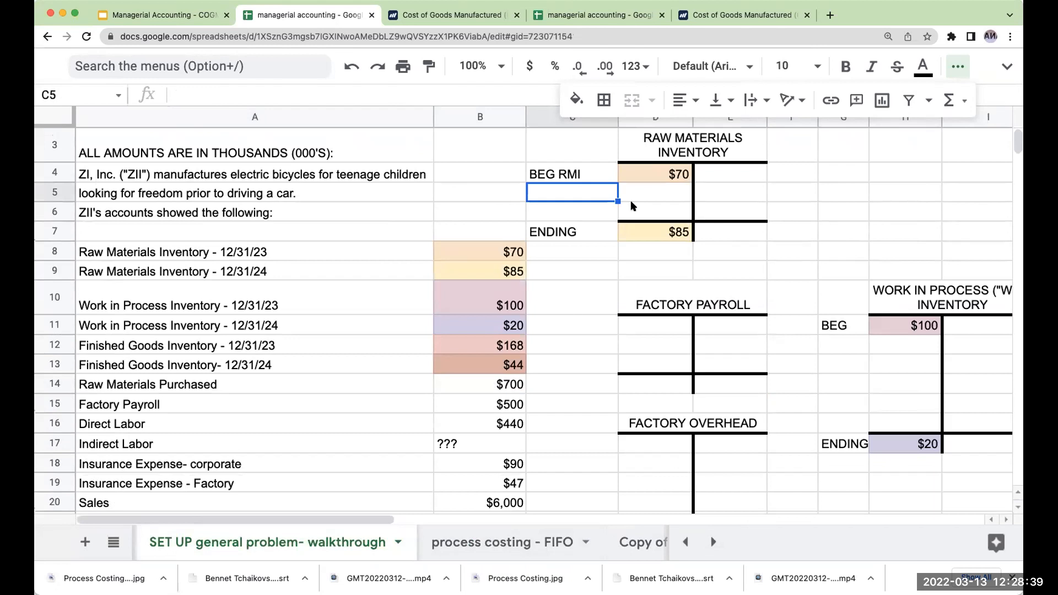
# Label C5 "RM PURCH" and link D5 in the Raw Materials Inventory T-account to the purchases amount in B14.
pyautogui.write('RM PURCH')
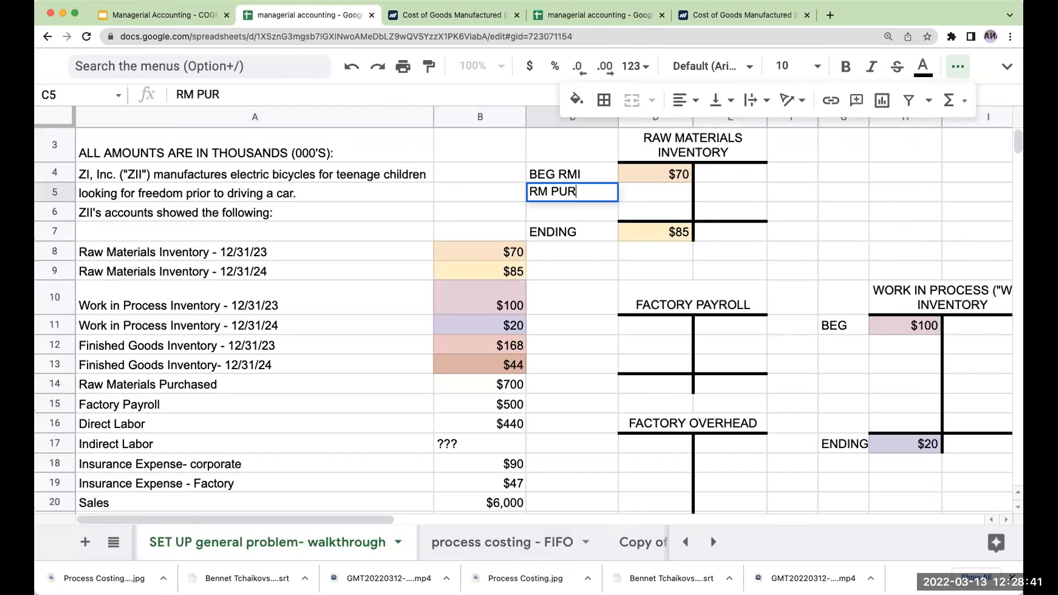
pyautogui.press('Return')
pyautogui.press('Up')
pyautogui.press('Right')
pyautogui.write('+')
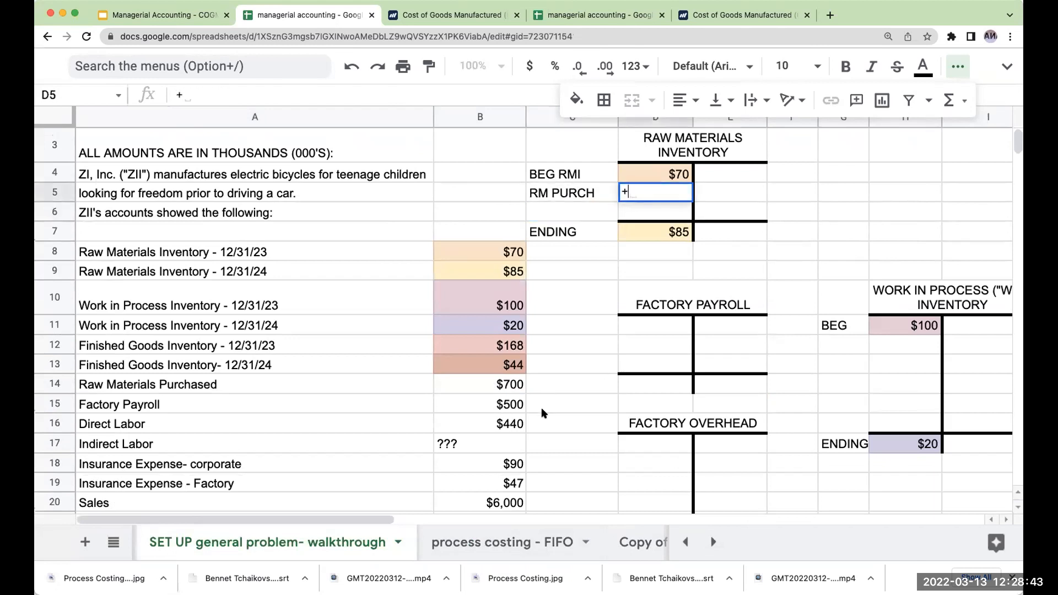
pyautogui.click(504, 385)
pyautogui.press('Return')
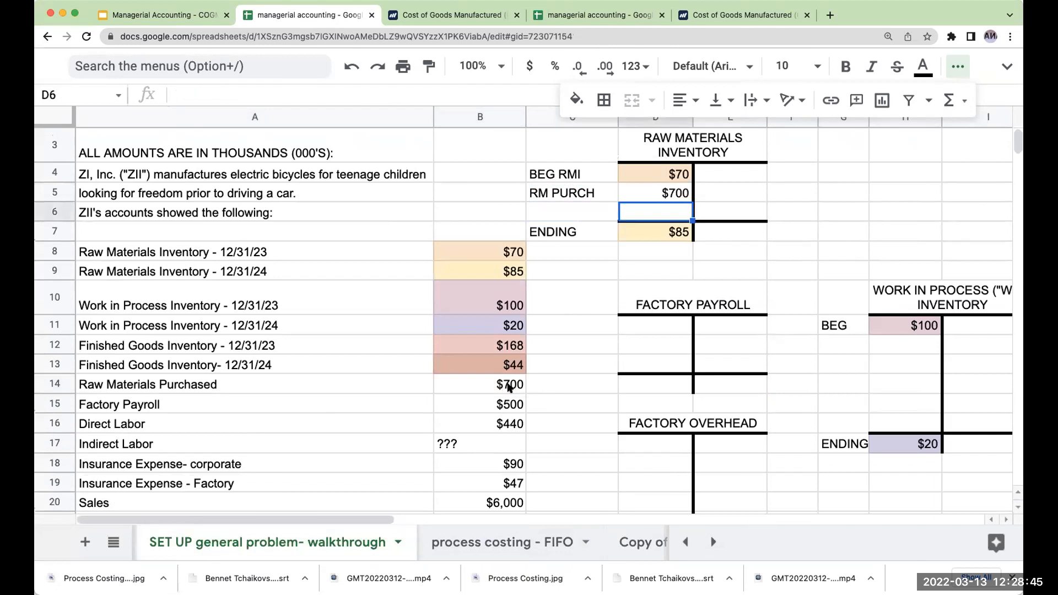
# Label C11 beside the Factory Payroll T-account "TOTAL FACTORY PR".
pyautogui.click(582, 329)
pyautogui.write('TOTAL FACTO')
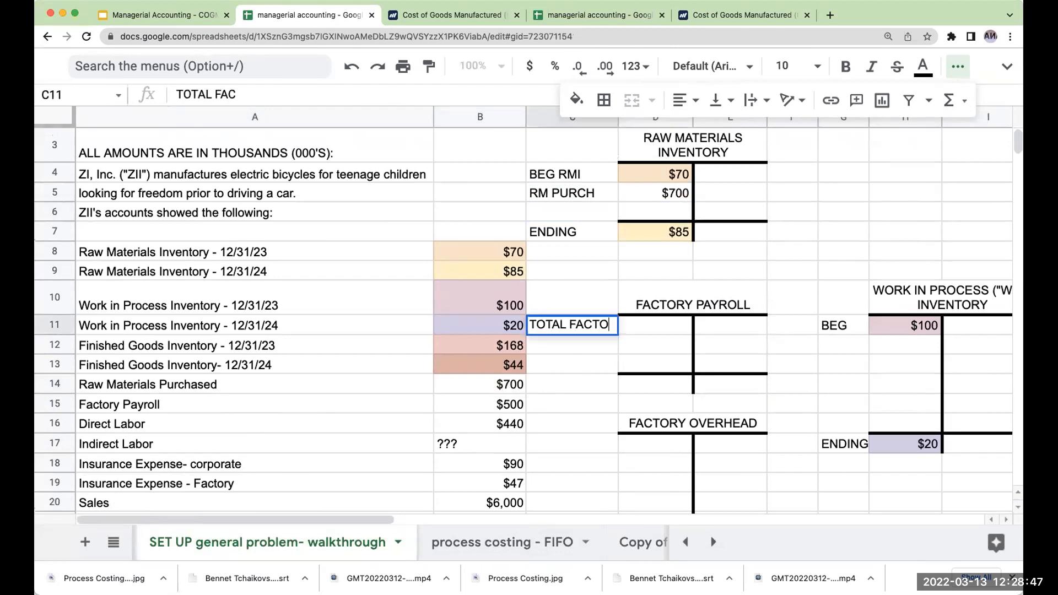
pyautogui.write('RY PR')
pyautogui.press('Return')
# Link D11 on the debit side of the Factory Payroll T-account to the factory payroll amount in B15.
pyautogui.press('Up')
pyautogui.press('Right')
pyautogui.write('+')
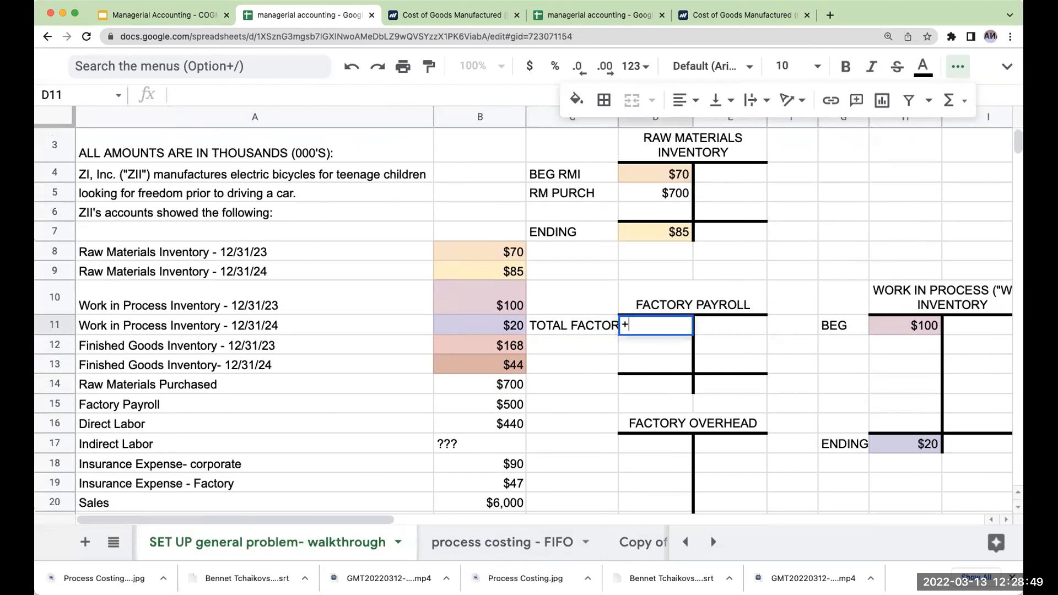
pyautogui.press('Left')
pyautogui.press('Left')
pyautogui.press('Down')
pyautogui.press('Down')
pyautogui.press('Left')
pyautogui.press('Down')
pyautogui.press('Down')
pyautogui.press('Right')
pyautogui.press('Return')
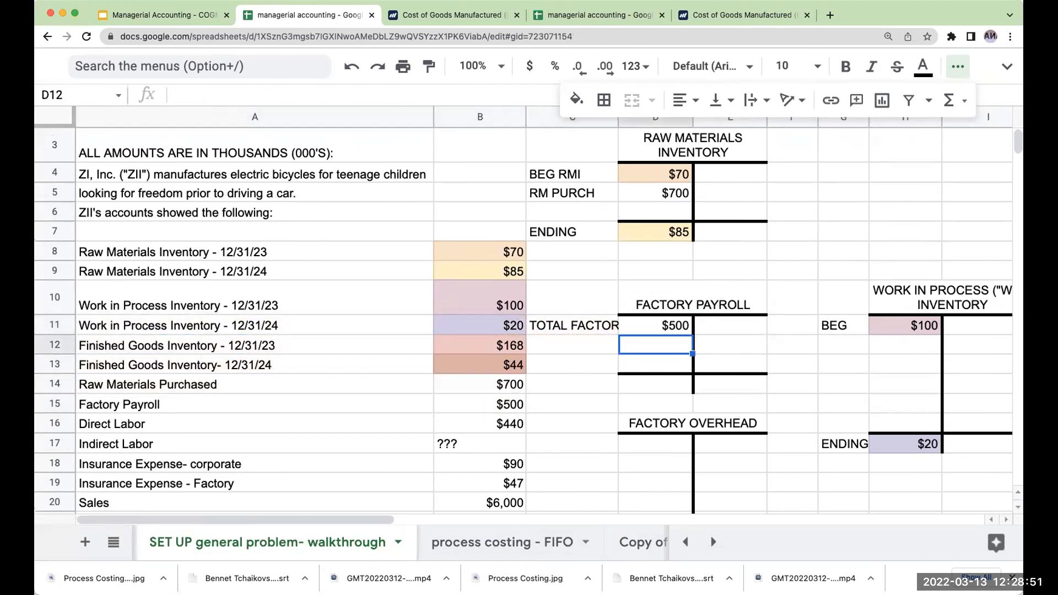
# Label the credit side of the Factory Payroll T-account "DL" in F11 and "IL" in F12.
pyautogui.press('Up')
pyautogui.press('Right')
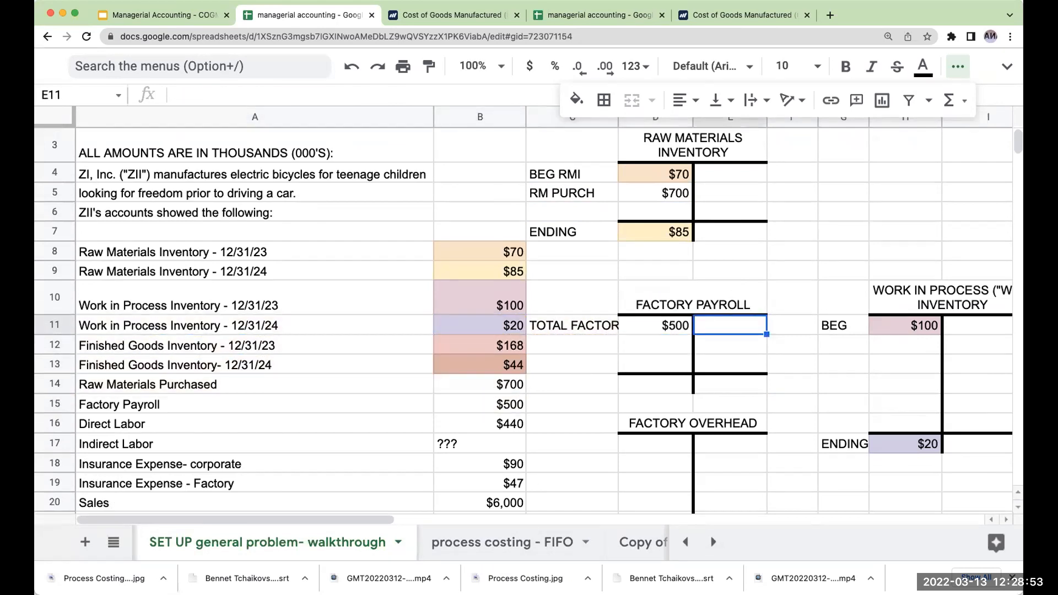
pyautogui.press('Right')
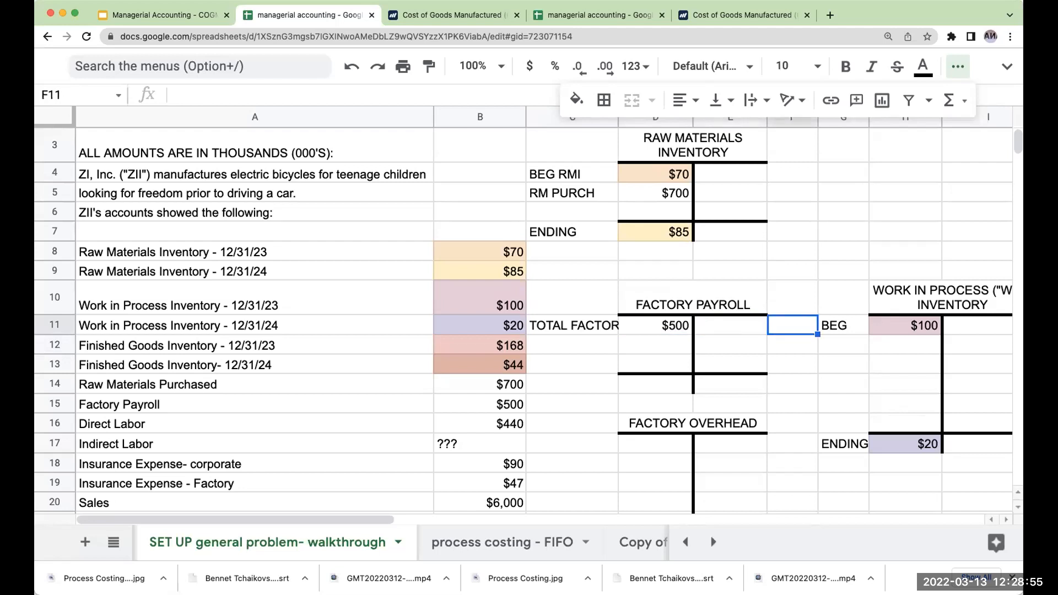
pyautogui.write('DL')
pyautogui.press('Return')
pyautogui.write('IL')
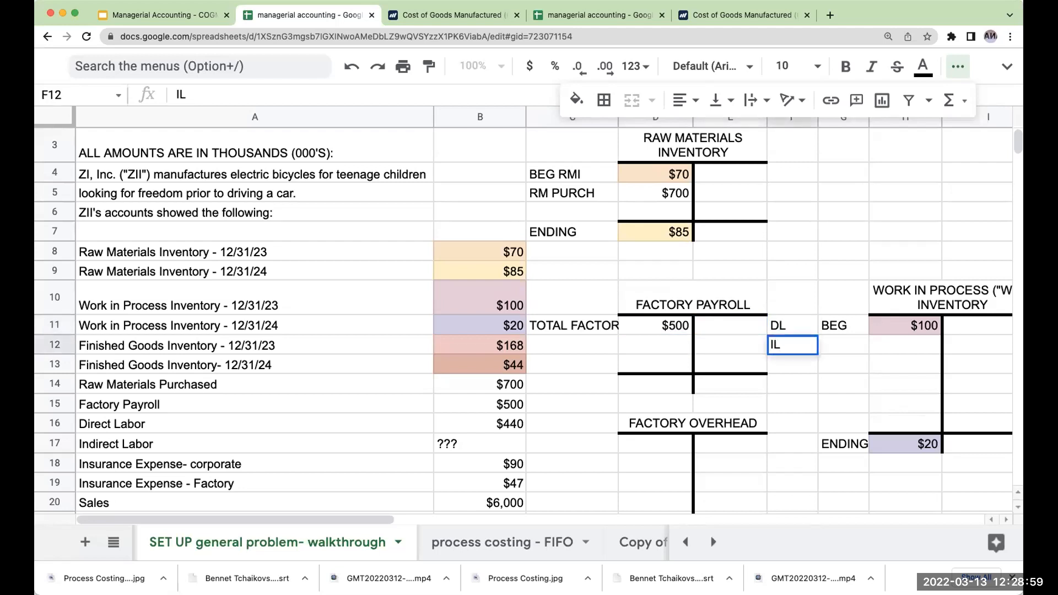
pyautogui.press('Return')
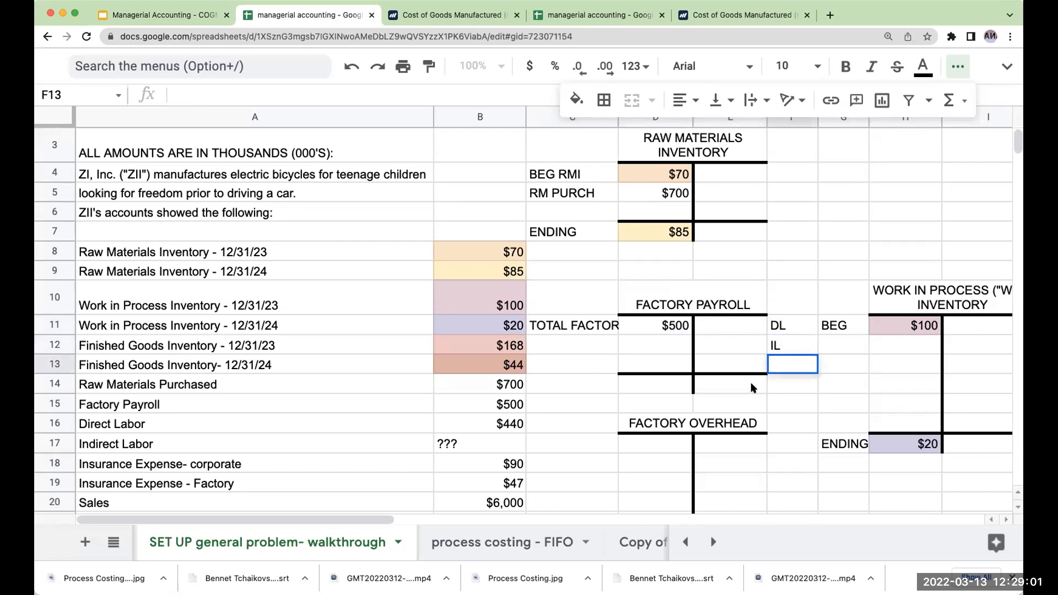
# Link E11 on the credit side of the Factory Payroll T-account to the direct labor amount in B16.
pyautogui.click(741, 323)
pyautogui.write('+')
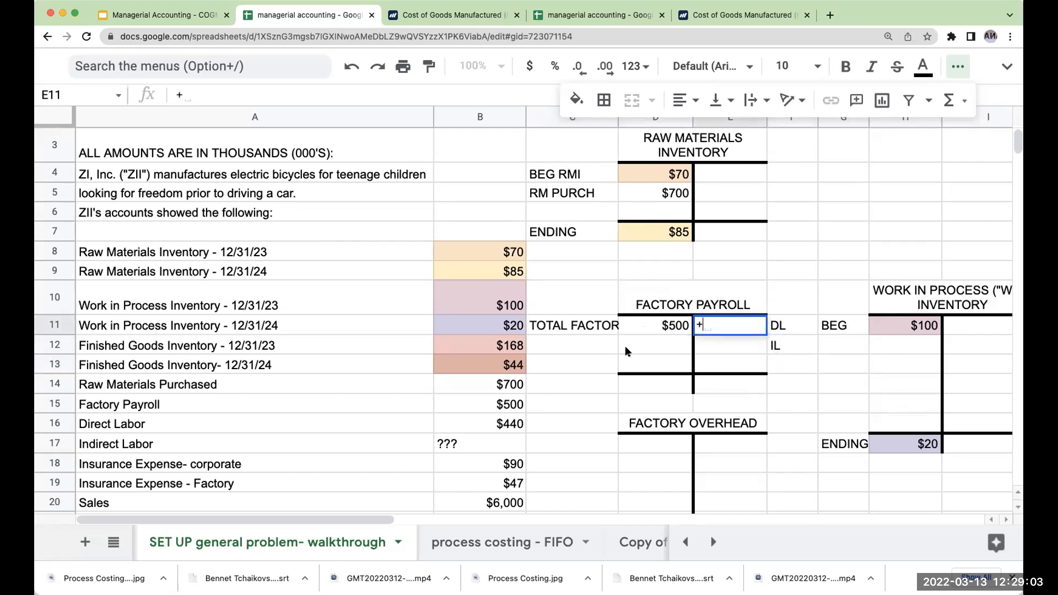
pyautogui.click(518, 423)
pyautogui.press('Return')
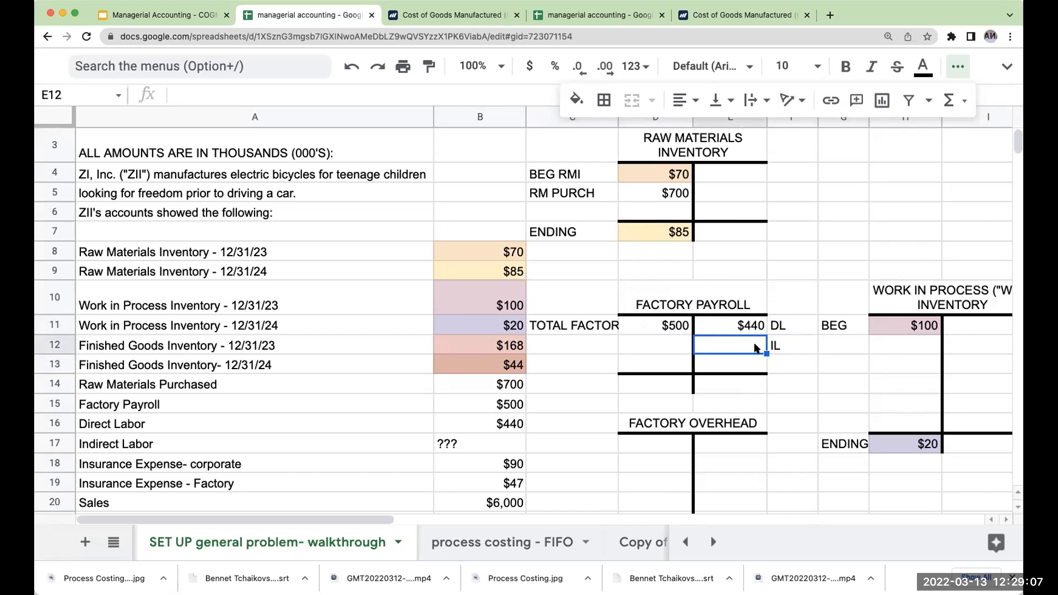
# Insert one blank column before column C, between the given data and the T-accounts.
pyautogui.scroll(-3, 739, 309)
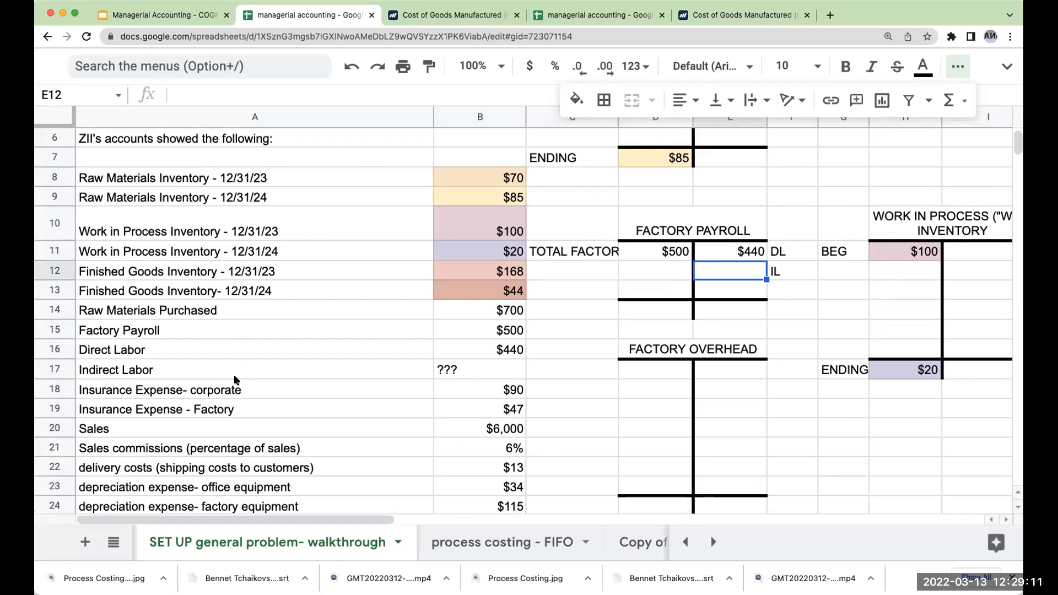
pyautogui.click(567, 397)
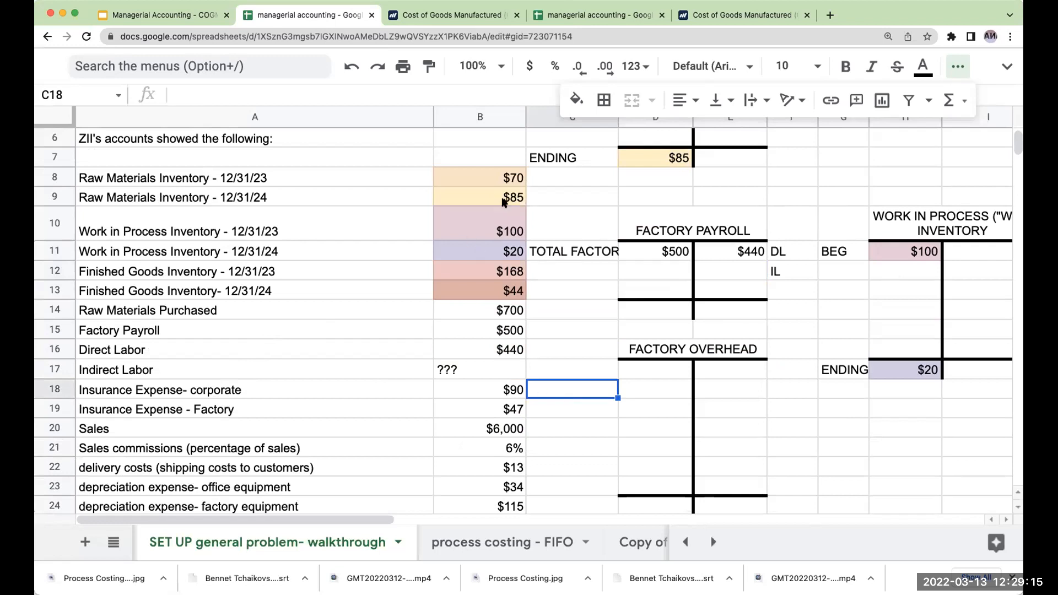
pyautogui.click(550, 120)
pyautogui.rightClick(549, 120)
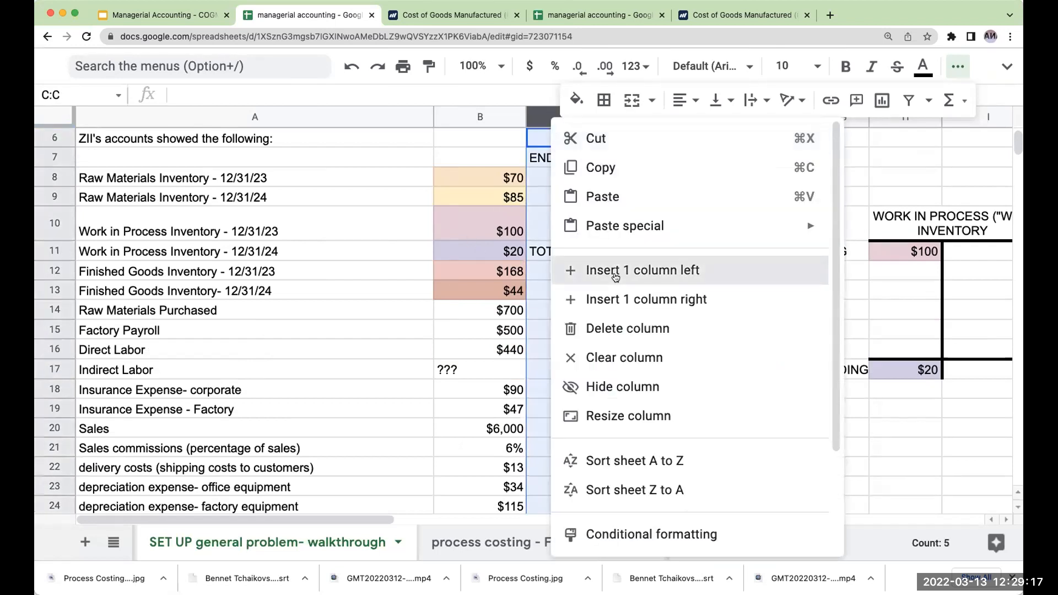
pyautogui.scroll(3, 584, 425)
pyautogui.scroll(-1, 574, 422)
pyautogui.scroll(-3, 574, 421)
# Classify the corporate insurance expense as "SG&A" in C18.
pyautogui.click(562, 315)
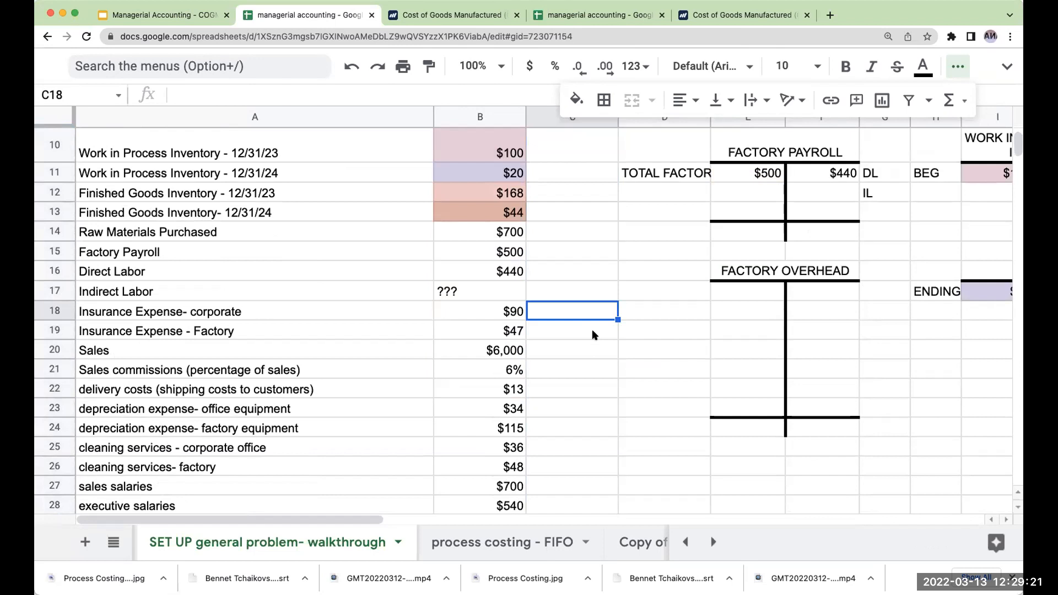
pyautogui.write('SG&A')
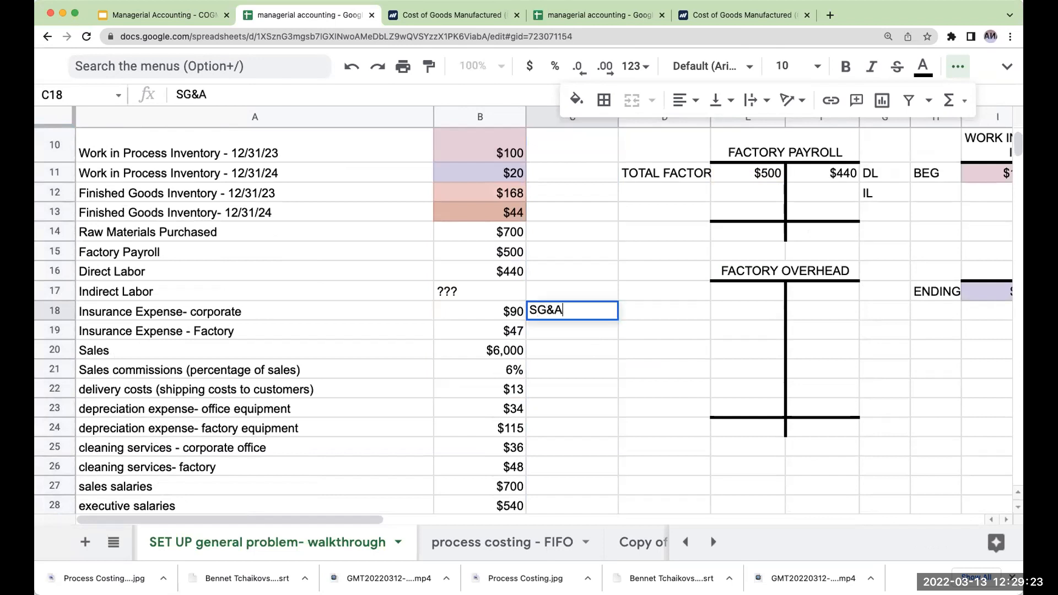
pyautogui.press('Return')
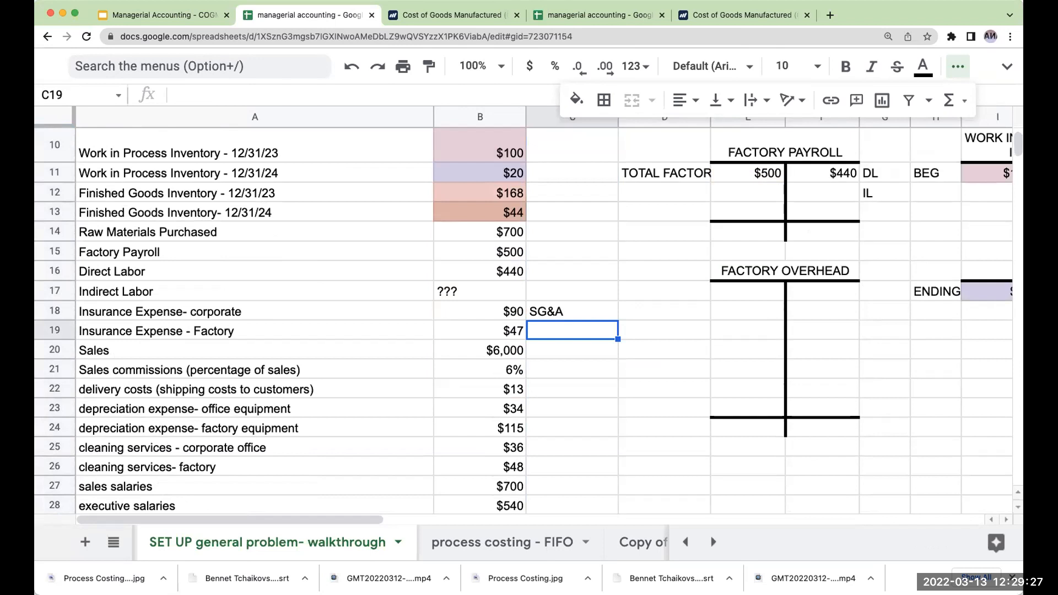
# Label D18 beside the Factory Overhead T-account "ins exp factory".
pyautogui.press('Right')
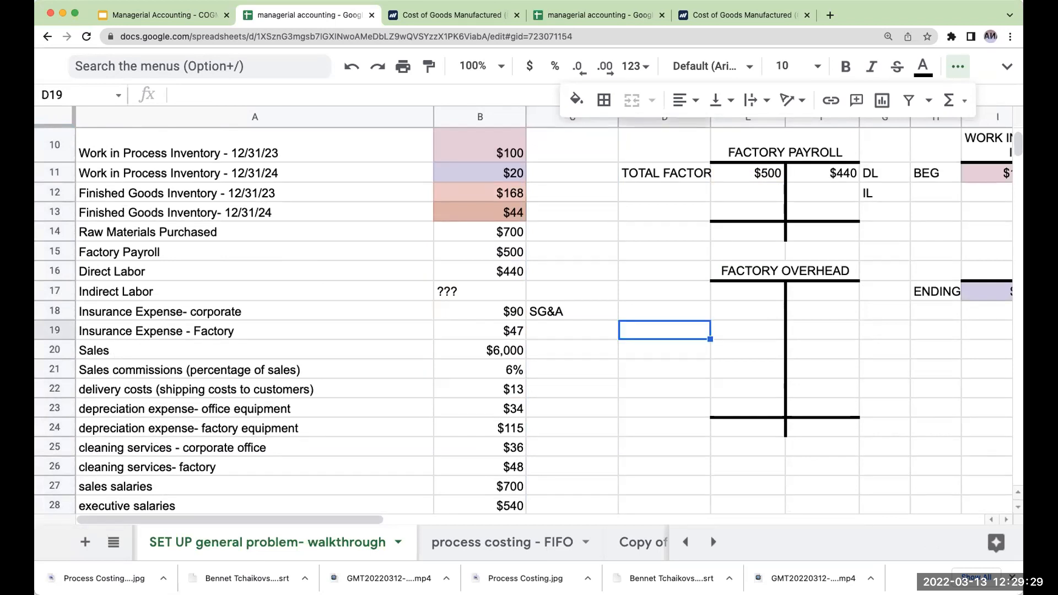
pyautogui.press('Up')
pyautogui.write('IN')
pyautogui.press('BackSpace')
pyautogui.press('BackSpace')
pyautogui.write('ins expe')
pyautogui.press('BackSpace')
pyautogui.write('facotry')
pyautogui.press('BackSpace')
pyautogui.press('BackSpace')
pyautogui.press('BackSpace')
pyautogui.press('BackSpace')
pyautogui.write('tory')
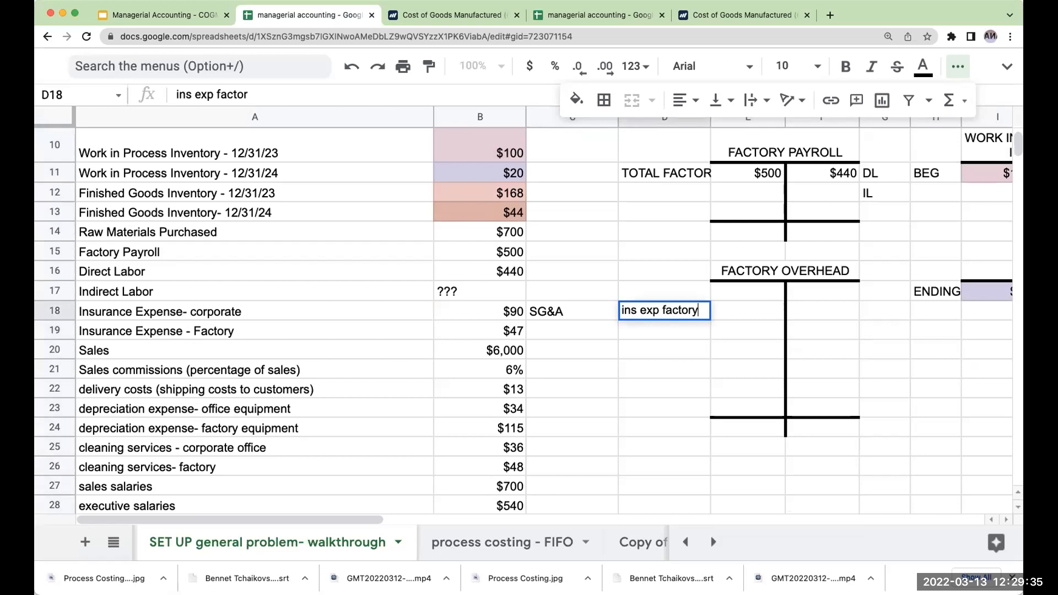
pyautogui.press('Return')
# Link E18 in the Factory Overhead T-account to the factory insurance expense in B19.
pyautogui.press('Up')
pyautogui.press('Right')
pyautogui.write('+')
pyautogui.press('Left')
pyautogui.press('Left')
pyautogui.press('Left')
pyautogui.press('Down')
pyautogui.press('Return')
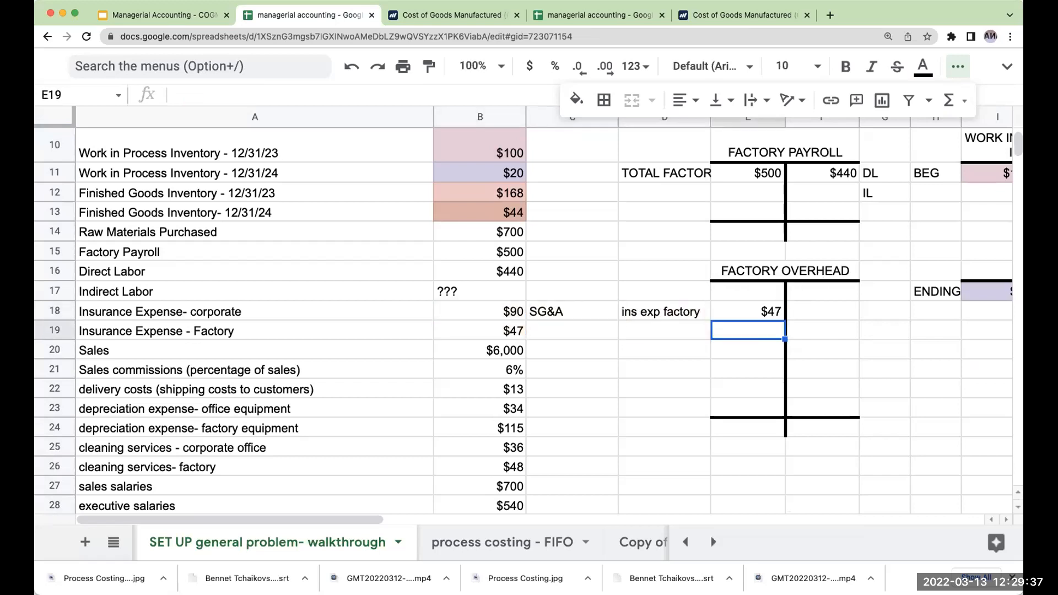
# Classify the Sales row as "sales" in C20 and the sales commissions as "SG&A" in C21.
pyautogui.press('Left')
pyautogui.press('Left')
pyautogui.press('Down')
pyautogui.write('sales')
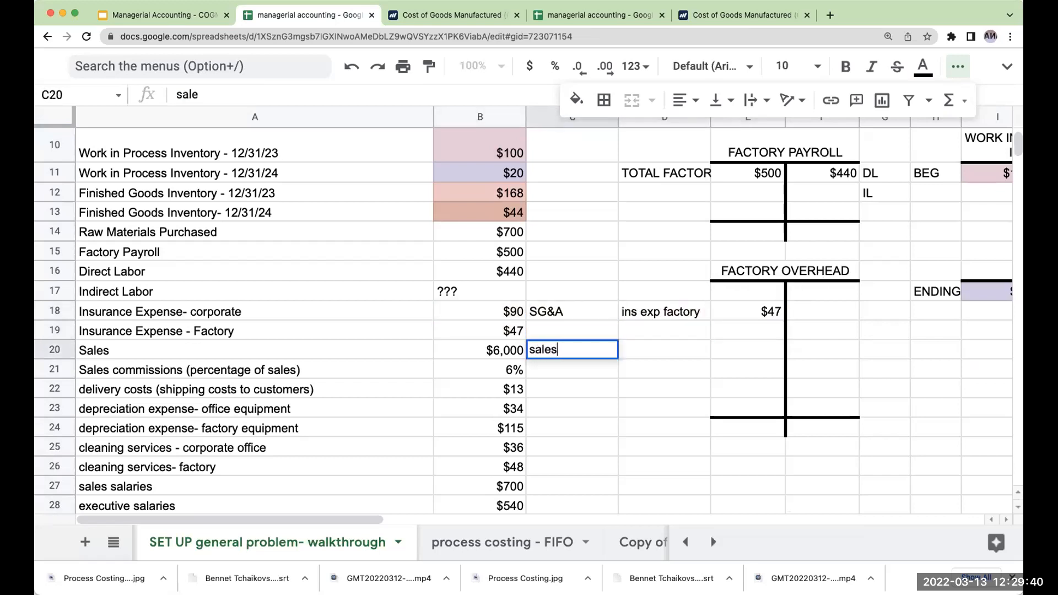
pyautogui.press('Return')
pyautogui.write('SG&A')
pyautogui.press('Return')
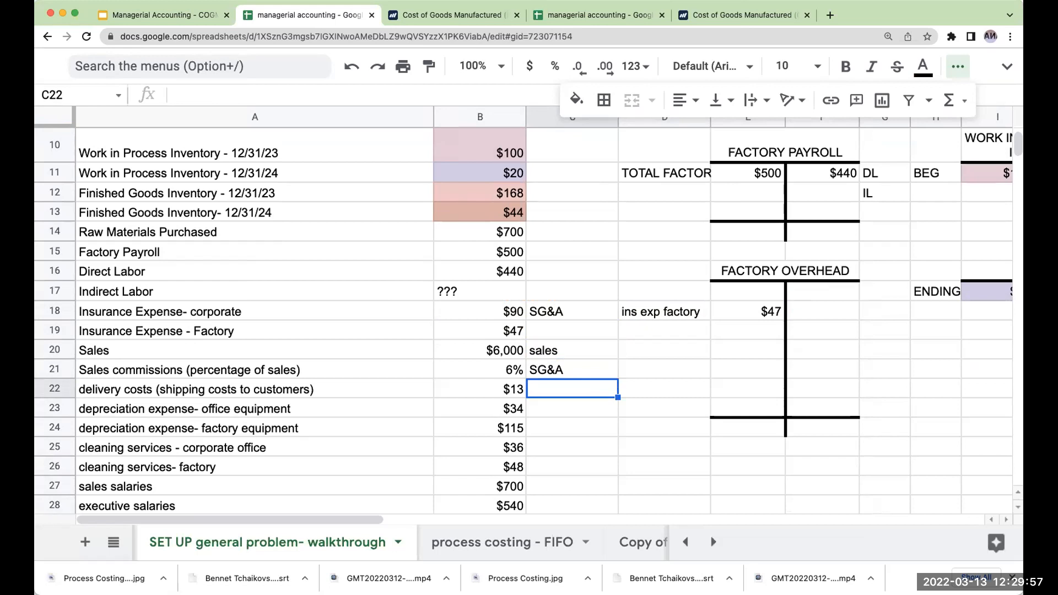
# Classify the delivery costs in C22 and the office equipment depreciation in C23 as "SG&A".
pyautogui.write('S&GA')
pyautogui.press('BackSpace')
pyautogui.press('BackSpace')
pyautogui.press('BackSpace')
pyautogui.write('g&')
pyautogui.press('BackSpace')
pyautogui.press('BackSpace')
pyautogui.press('BackSpace')
pyautogui.write('g')
pyautogui.press('BackSpace')
pyautogui.press('BackSpace')
pyautogui.write('G&A')
pyautogui.press('Return')
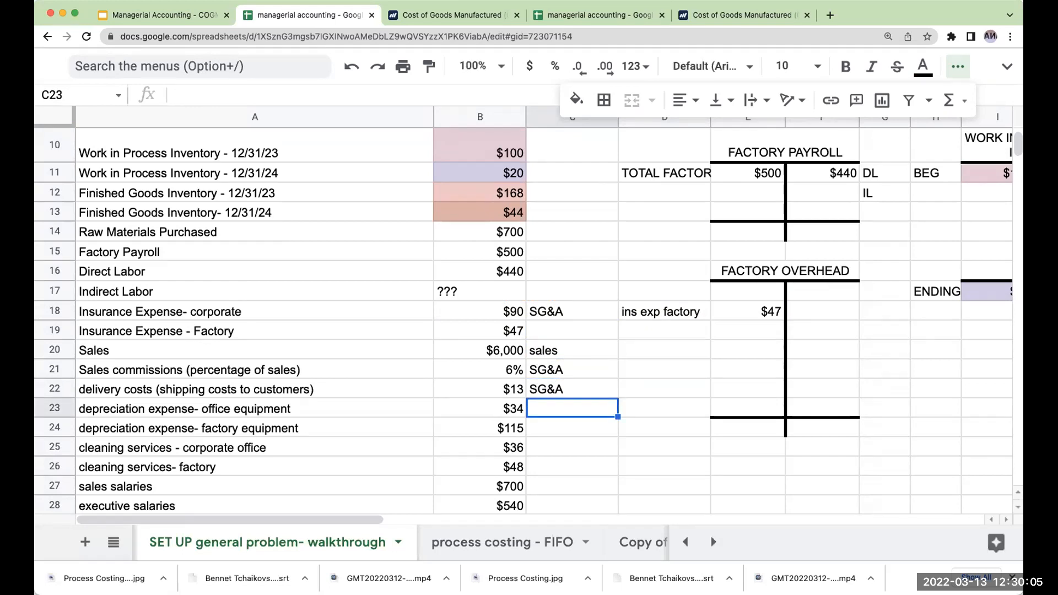
pyautogui.write('SG&A')
pyautogui.press('Return')
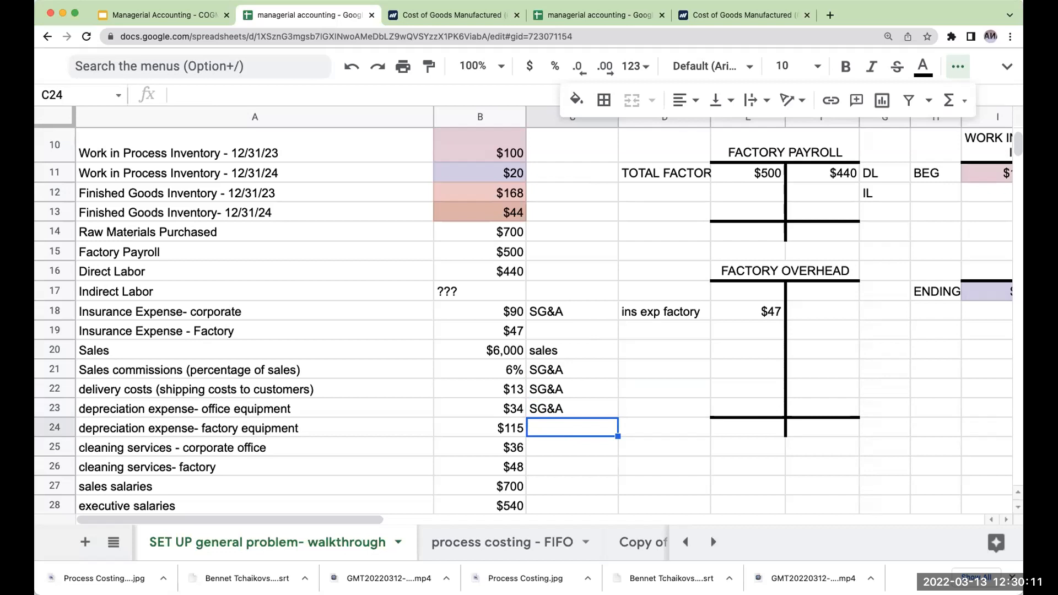
# Label D19 beside the Factory Overhead T-account "depr exp factory".
pyautogui.press('Right')
pyautogui.press('Up')
pyautogui.press('Up')
pyautogui.press('Up')
pyautogui.press('Up')
pyautogui.press('Up')
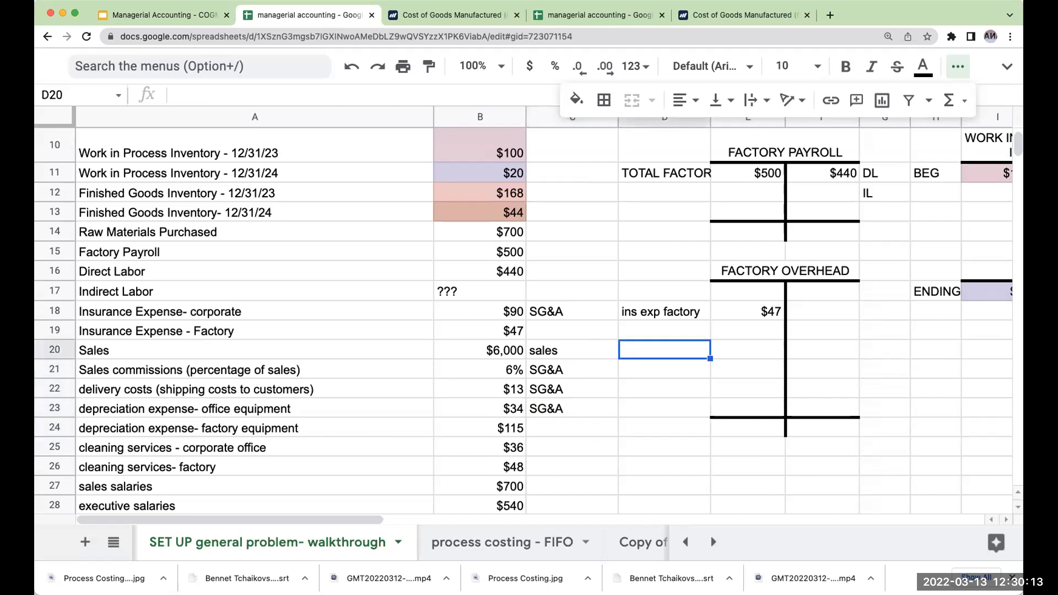
pyautogui.write('dp')
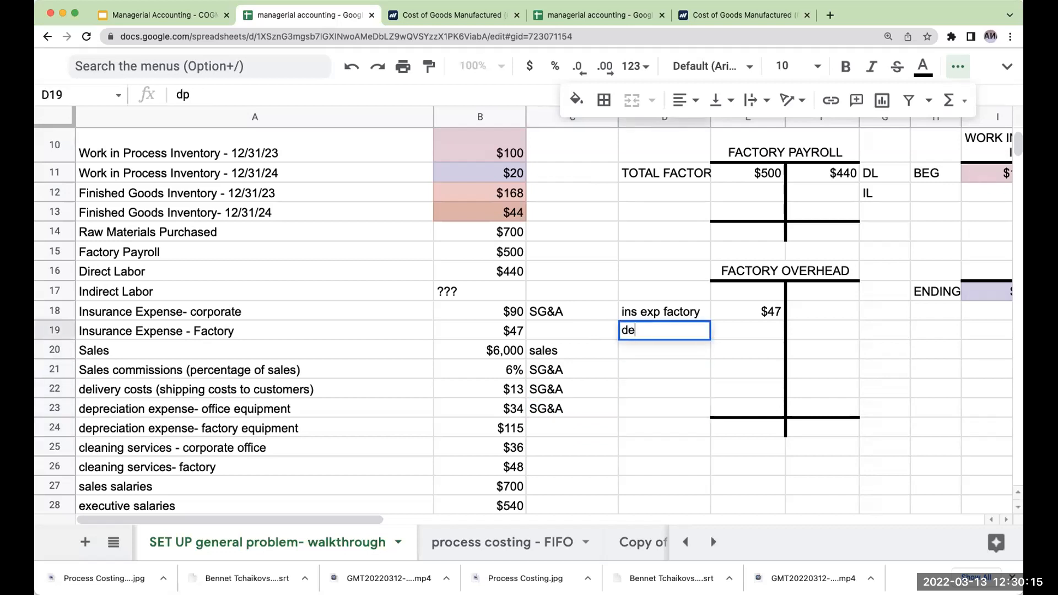
pyautogui.write('pr exp')
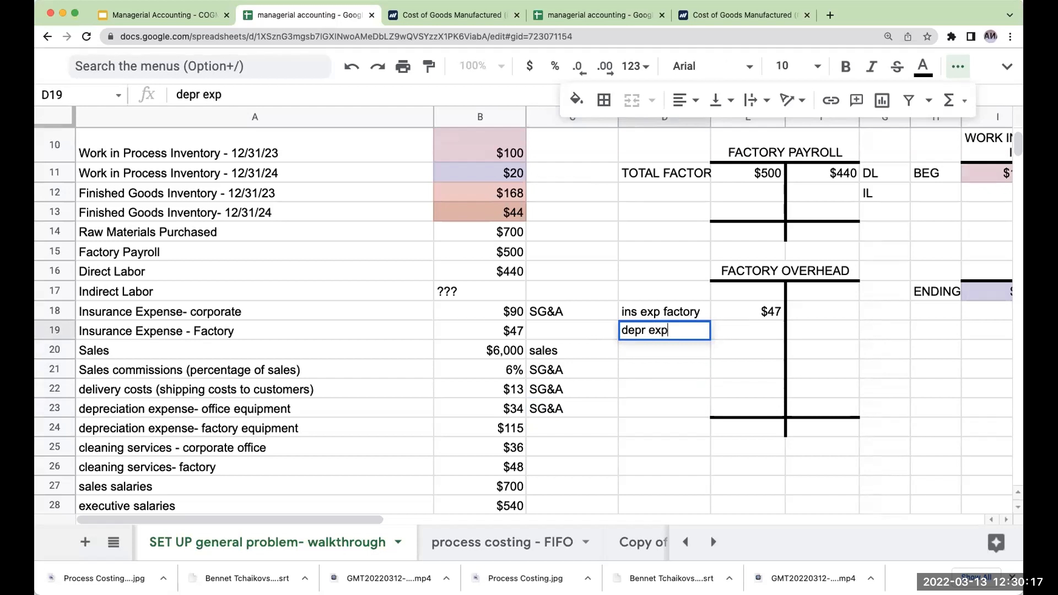
pyautogui.write(' factory')
pyautogui.press('Return')
# Link E19 in the Factory Overhead T-account to the factory equipment depreciation in B24.
pyautogui.press('Up')
pyautogui.press('Right')
pyautogui.write('+')
pyautogui.press('Left')
pyautogui.press('Left')
pyautogui.press('Left')
pyautogui.press('Down')
pyautogui.press('Down')
pyautogui.press('Down')
pyautogui.press('Down')
pyautogui.press('Down')
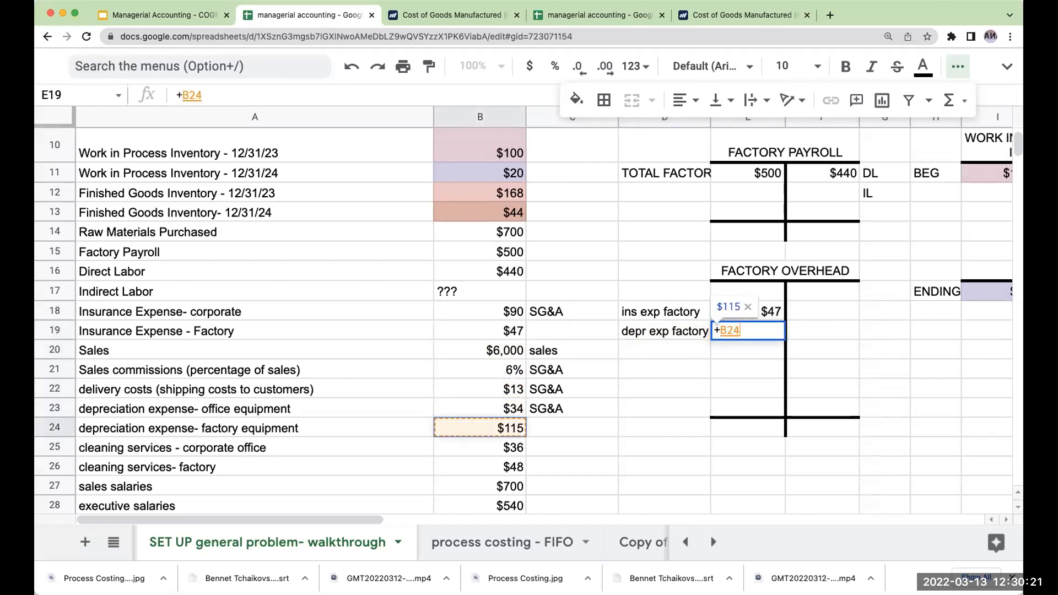
pyautogui.press('Return')
# Classify the factory equipment depreciation as "foh" in C24.
pyautogui.press('Left')
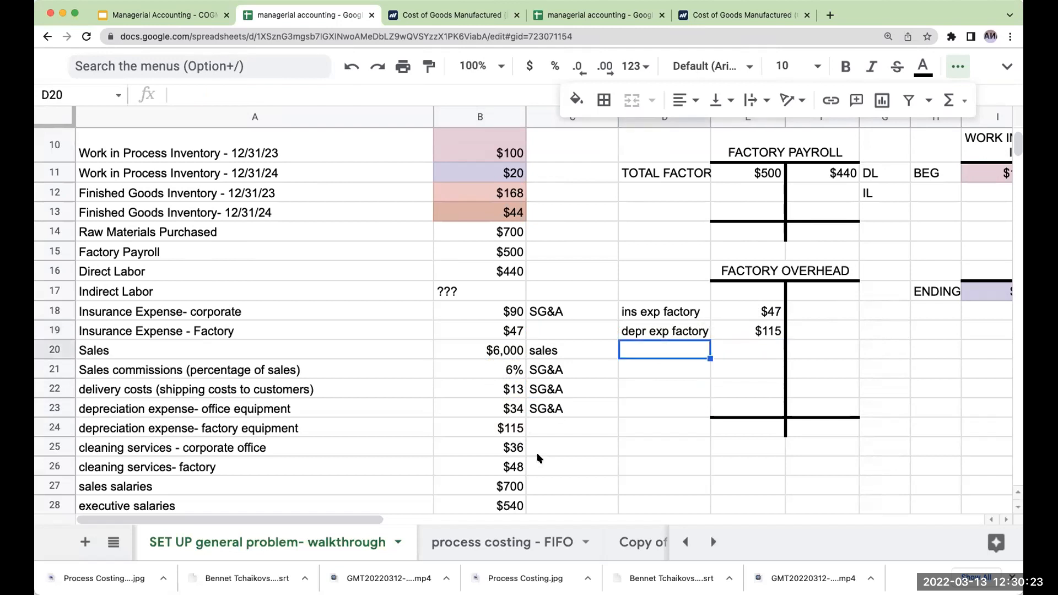
pyautogui.click(545, 427)
pyautogui.write('foh')
pyautogui.press('Return')
# Classify the factory insurance expense in C19 and the indirect labor in C17 as "foh".
pyautogui.press('Up')
pyautogui.press('Up')
pyautogui.press('Up')
pyautogui.press('Up')
pyautogui.press('Up')
pyautogui.press('Up')
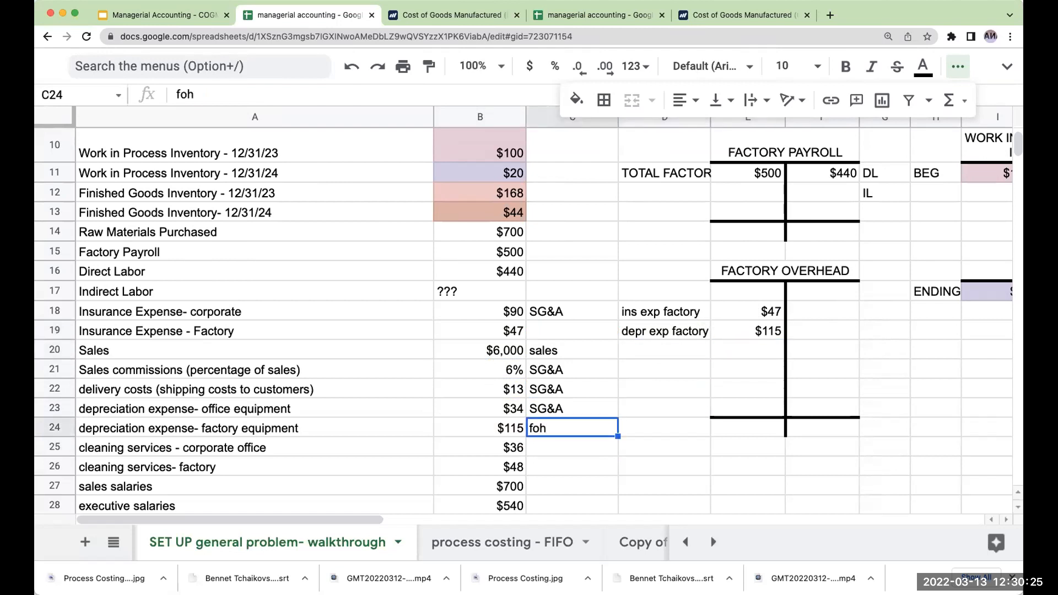
pyautogui.write('h')
pyautogui.press('Return')
pyautogui.press('Up')
pyautogui.press('Up')
pyautogui.press('Up')
pyautogui.write('foh')
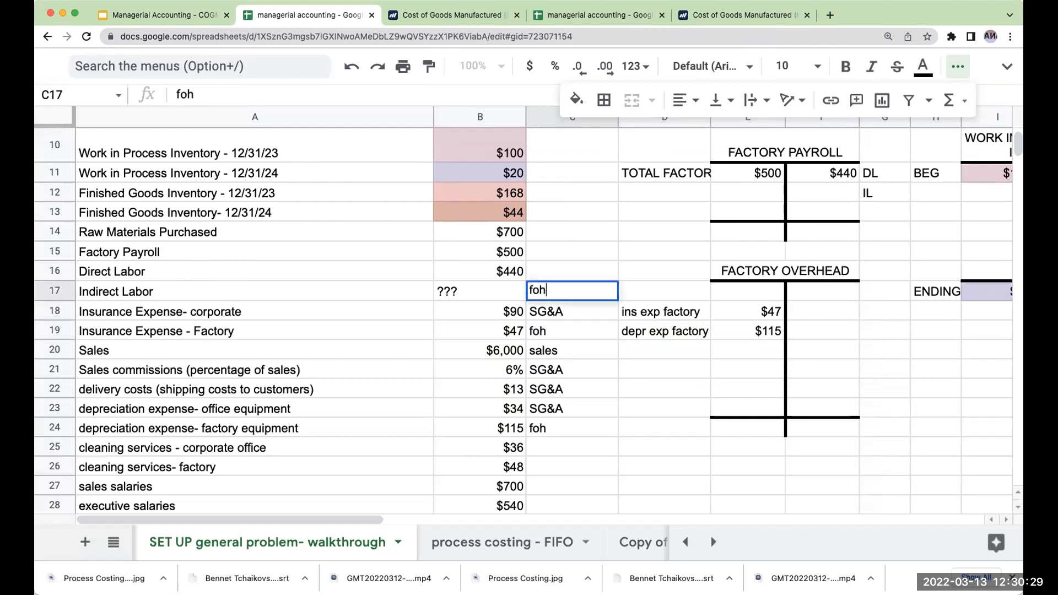
pyautogui.press('Return')
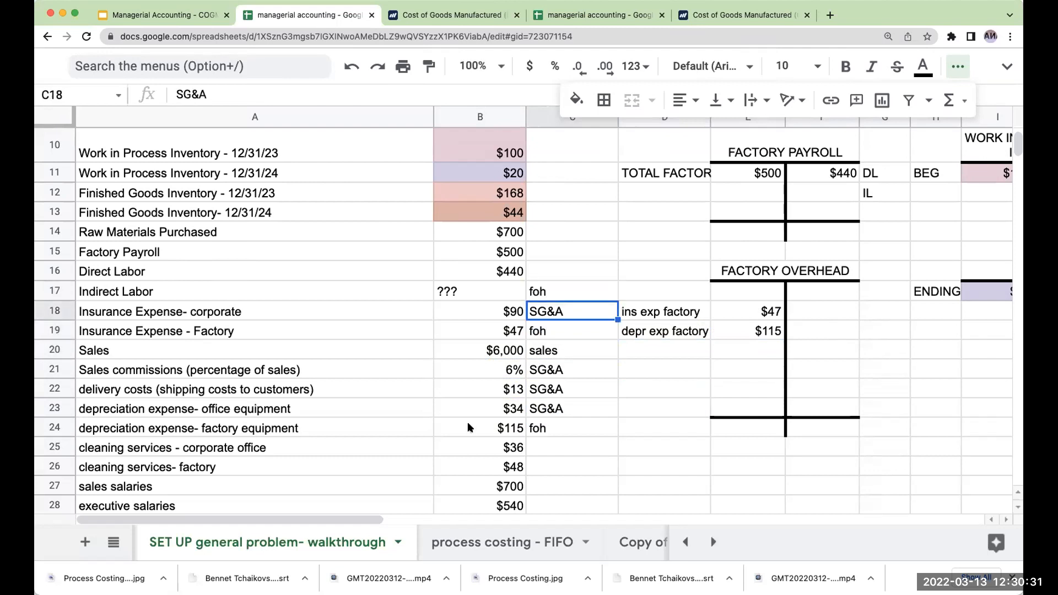
# Classify the corporate office cleaning services as "SG&A" in C25 and the factory cleaning services as "foh" in C26.
pyautogui.scroll(2, 496, 358)
pyautogui.scroll(-5, 528, 309)
pyautogui.click(543, 296)
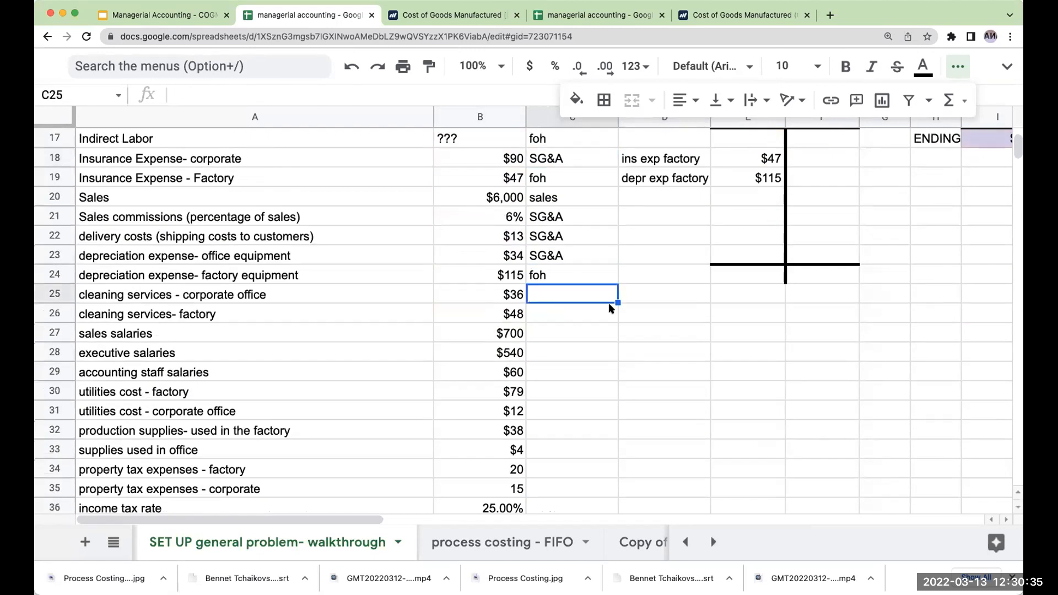
pyautogui.write('SG&A')
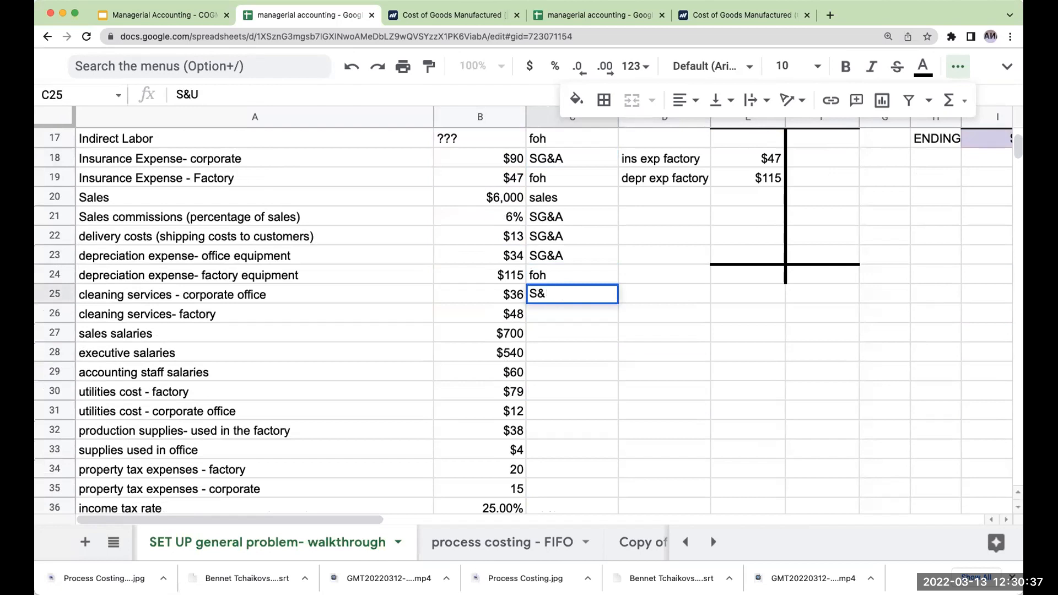
pyautogui.press('Return')
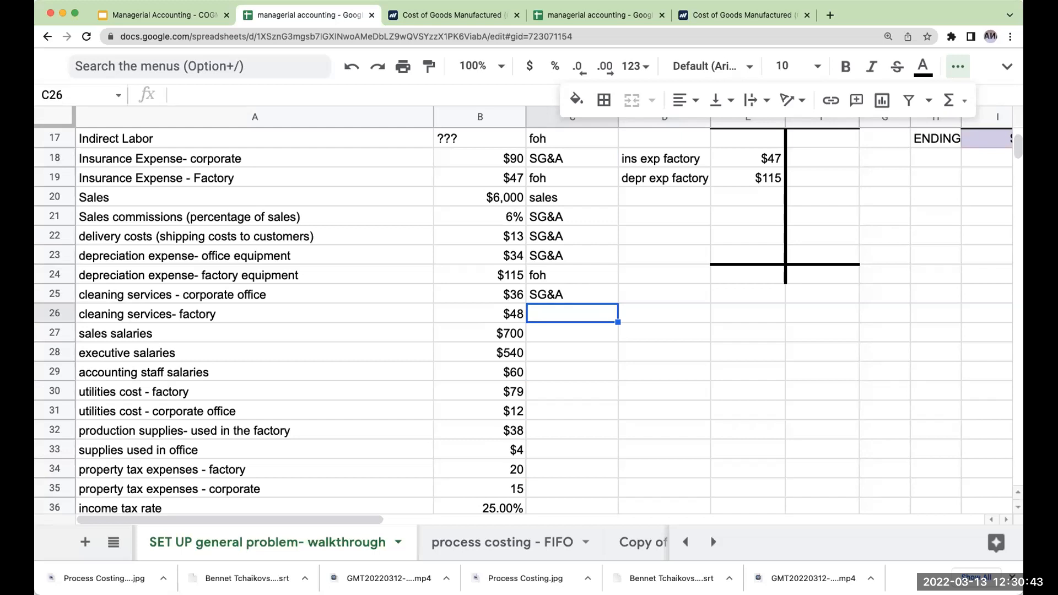
pyautogui.write('foh')
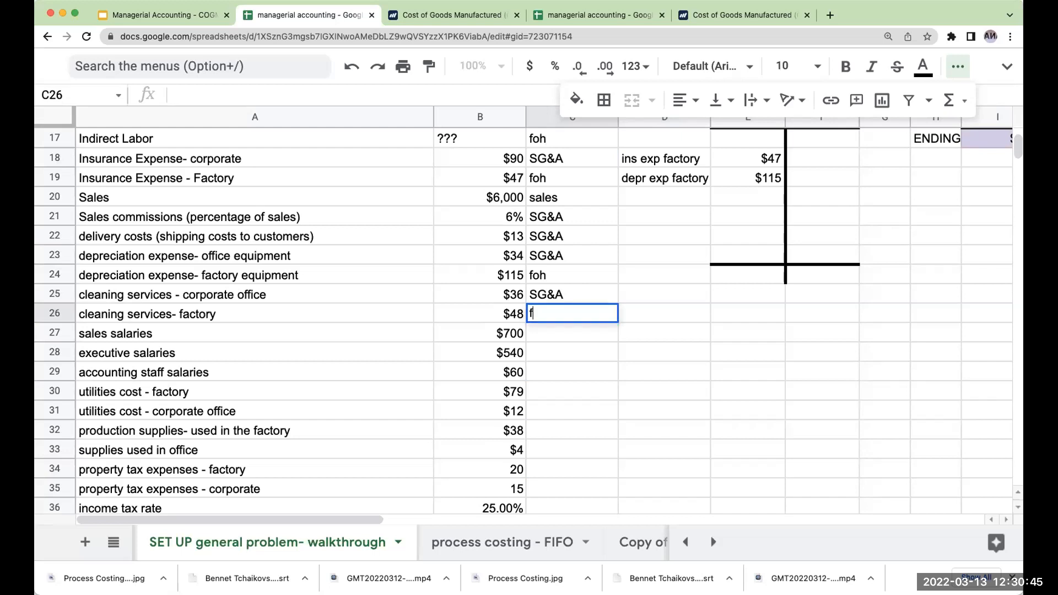
pyautogui.press('Return')
# Link the label in D20 beside the Factory Overhead T-account to the factory cleaning services description in A26.
pyautogui.press('Right')
pyautogui.press('Up')
pyautogui.press('Up')
pyautogui.press('Up')
pyautogui.press('Up')
pyautogui.press('Up')
pyautogui.press('Up')
pyautogui.press('Up')
pyautogui.write('+')
pyautogui.click(276, 317)
pyautogui.press('Return')
# Link E20 in the Factory Overhead T-account to the factory cleaning services amount in B26.
pyautogui.press('Up')
pyautogui.press('Right')
pyautogui.write('+')
pyautogui.click(477, 317)
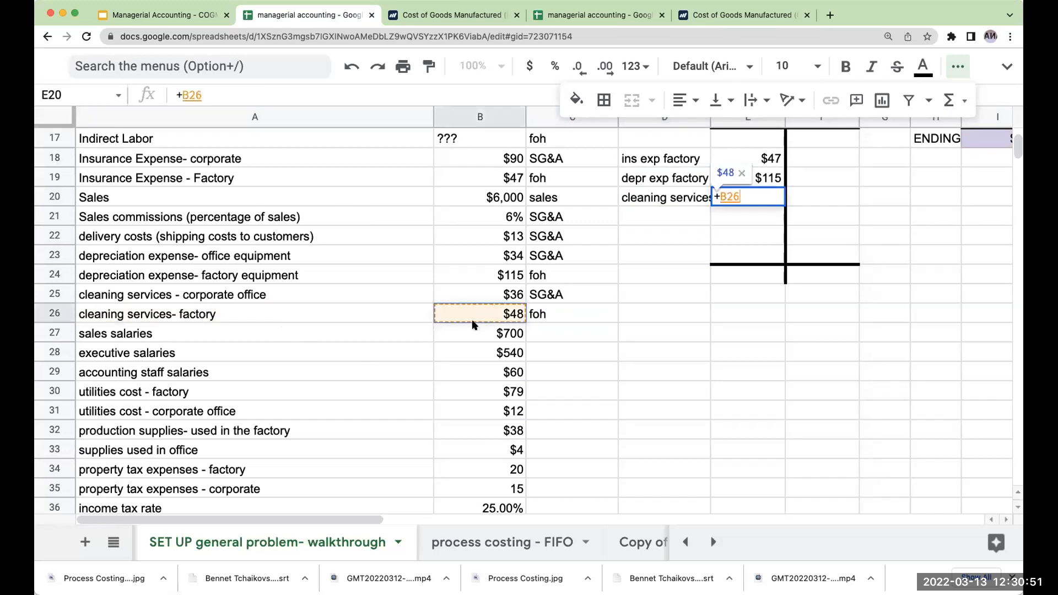
pyautogui.press('Return')
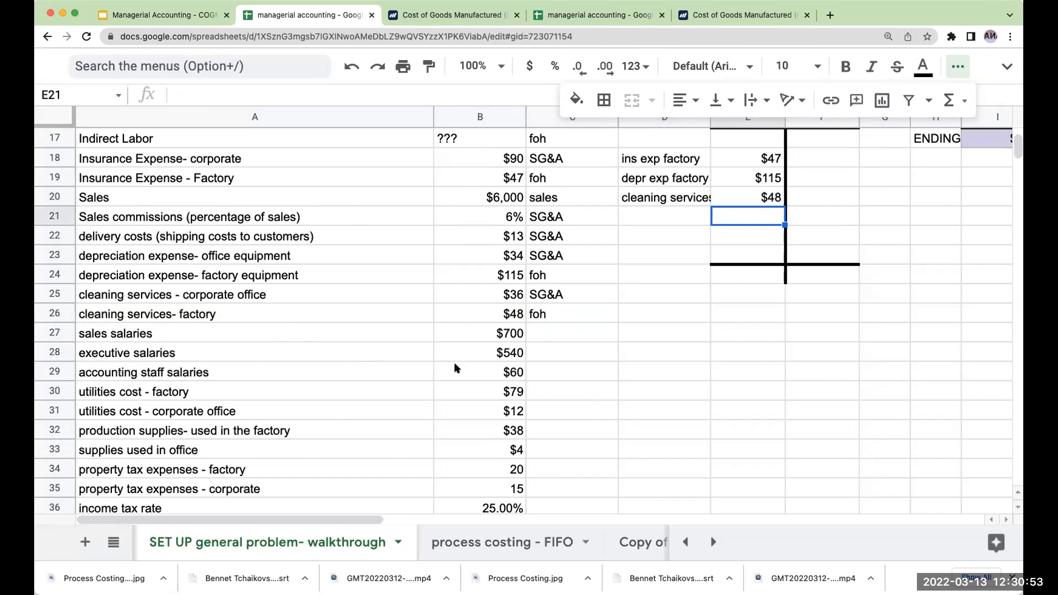
# Classify the sales, executive and accounting staff salaries as "SG&A" in C27:C29 and the factory utilities cost as "foh" in C30.
pyautogui.click(562, 330)
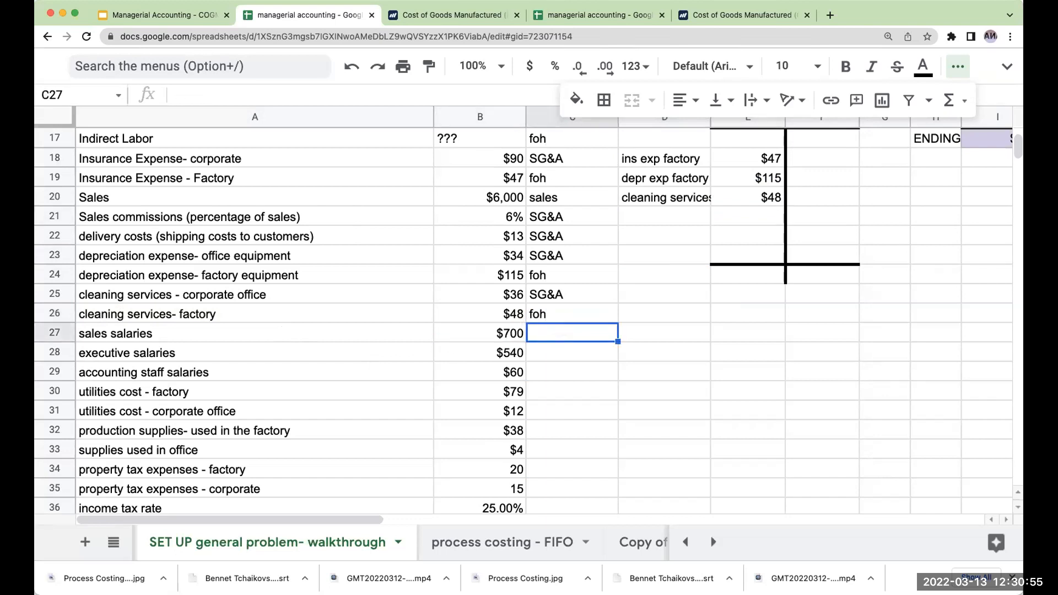
pyautogui.write('SG&A')
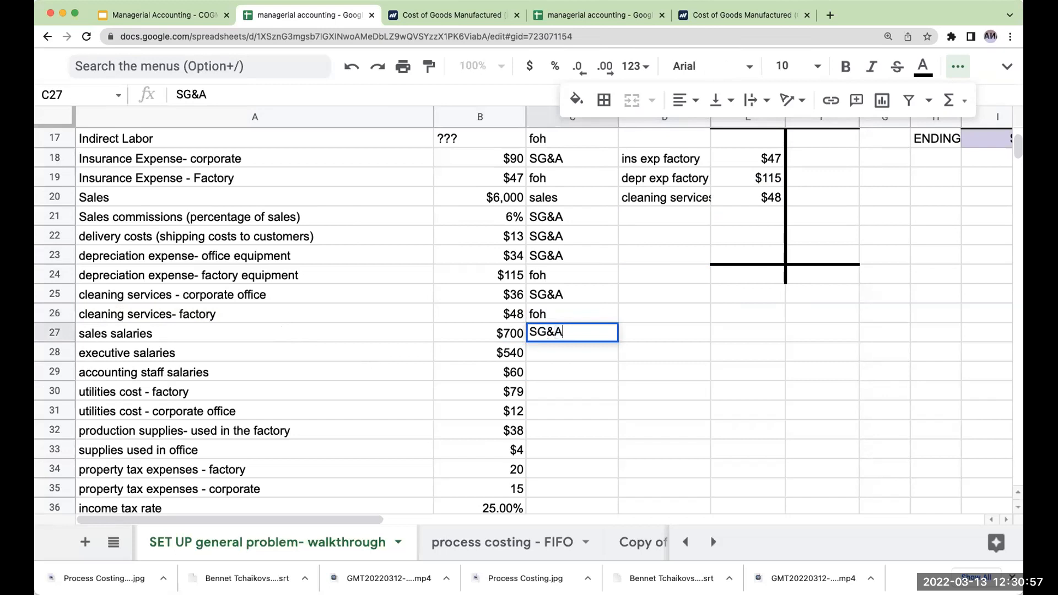
pyautogui.press('Return')
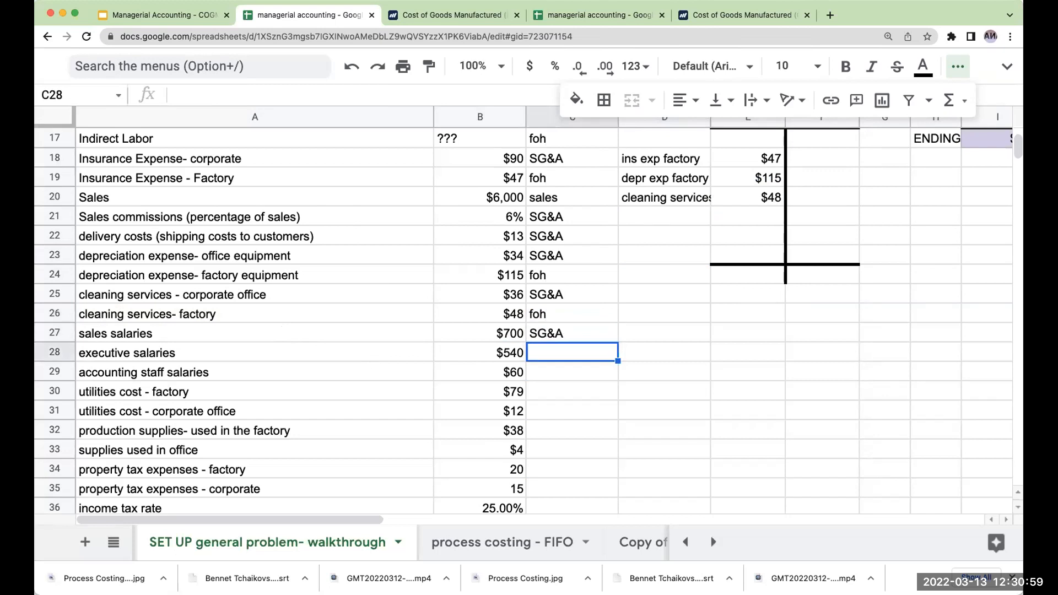
pyautogui.write('SG&A')
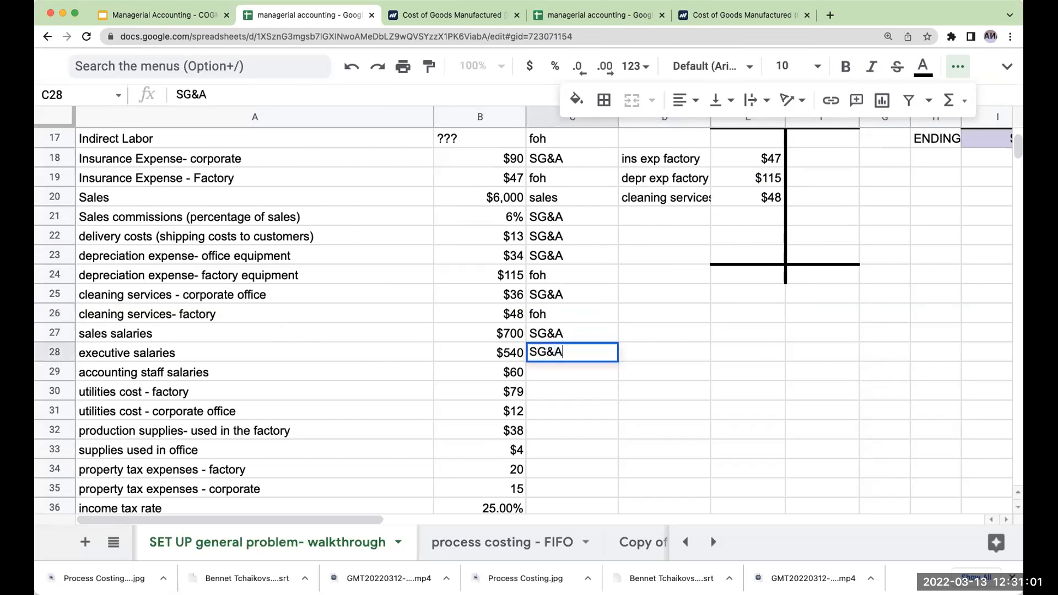
pyautogui.press('Return')
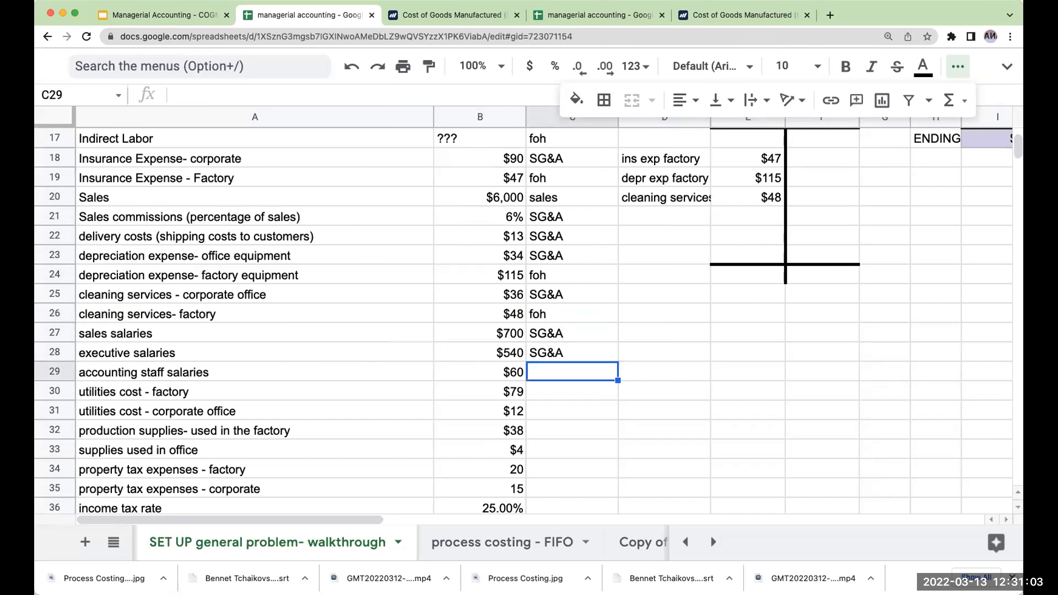
pyautogui.write('SG&A')
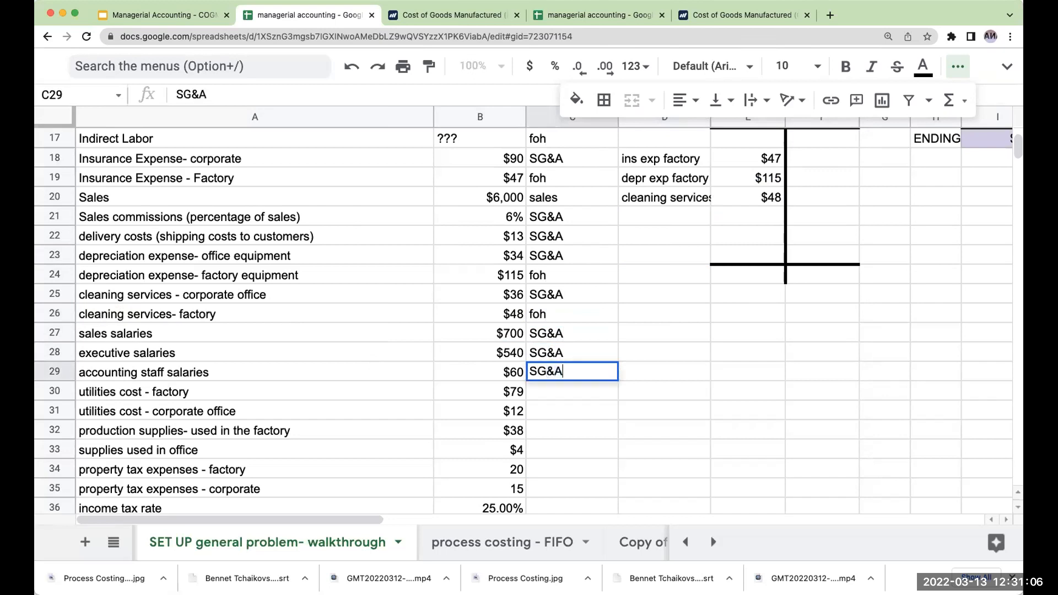
pyautogui.press('Return')
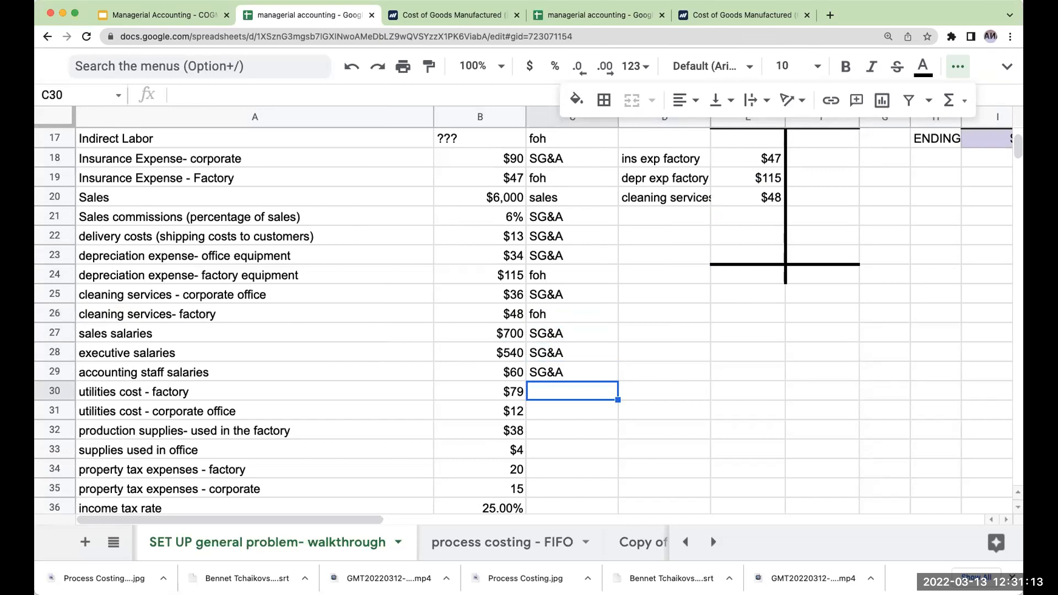
pyautogui.write('foh')
pyautogui.press('Return')
# Add the label "utilities cost" in D21 and link E21 to the factory utilities amount in B30.
pyautogui.click(649, 219)
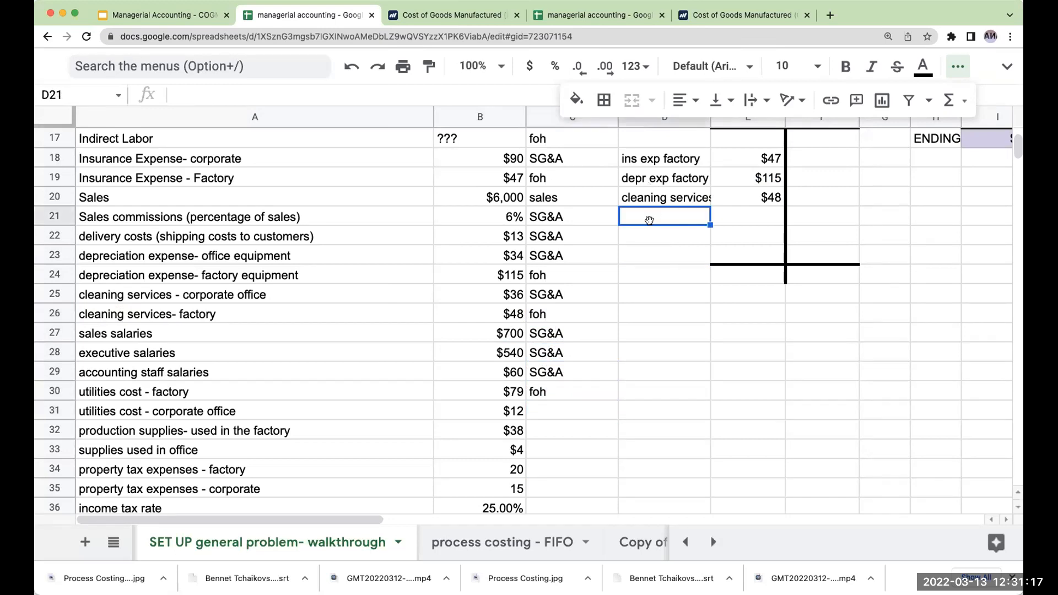
pyautogui.write('utilities cost')
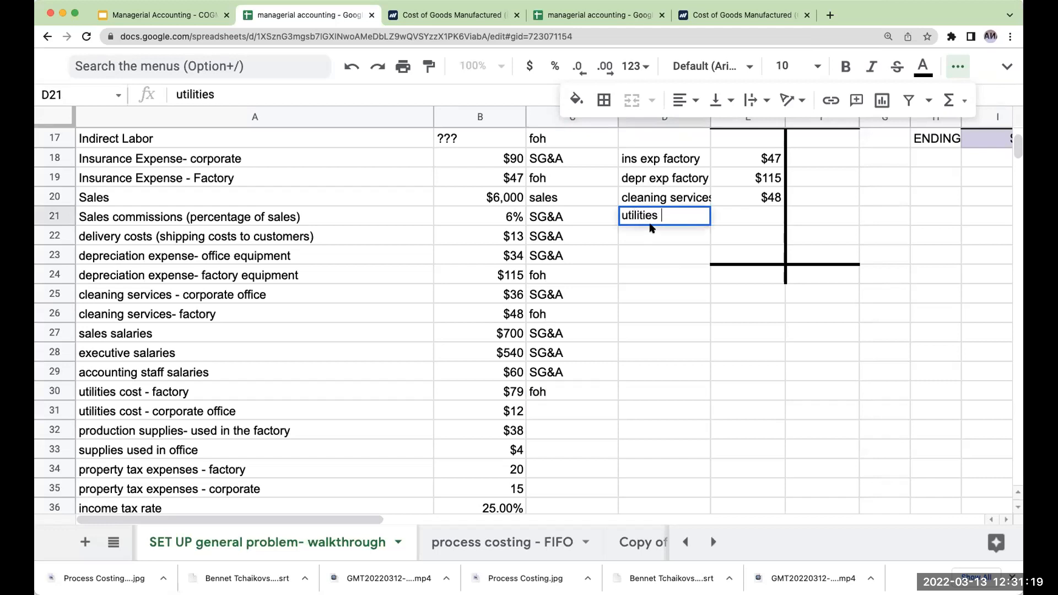
pyautogui.press('Return')
pyautogui.click(748, 217)
pyautogui.write('+')
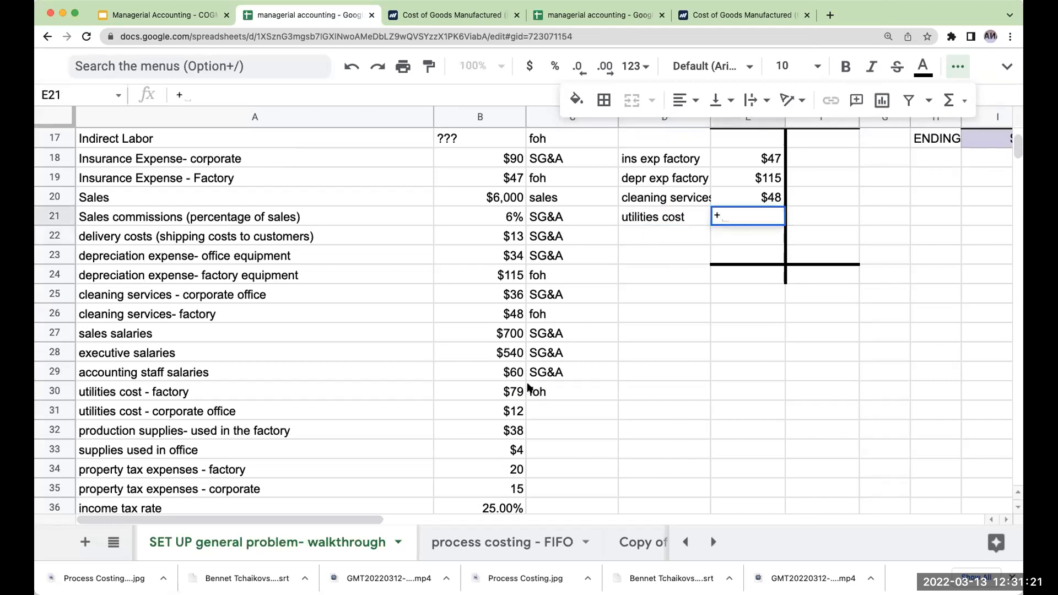
pyautogui.click(513, 393)
pyautogui.press('Return')
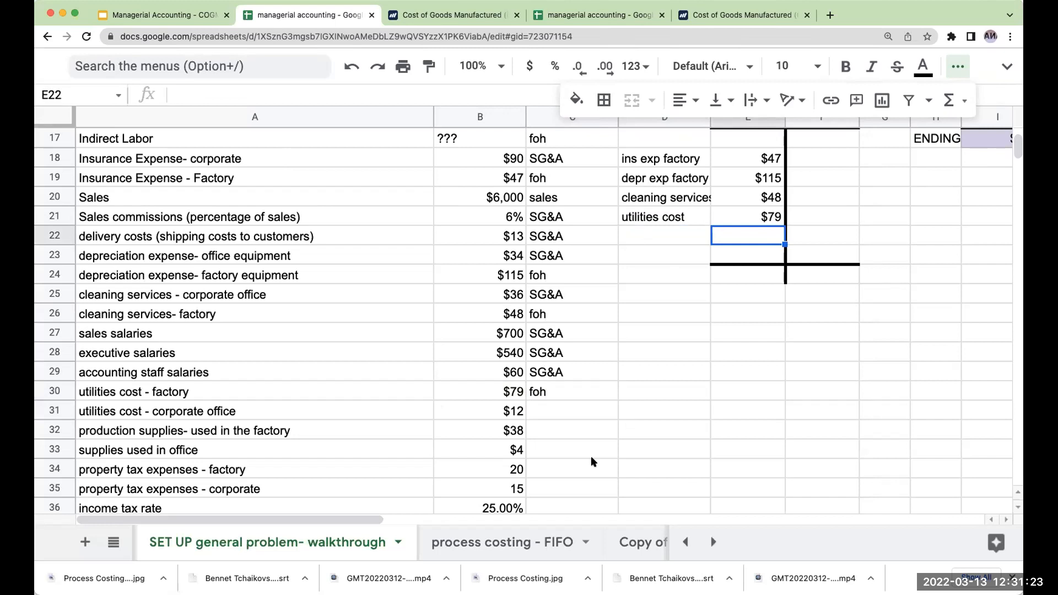
# Classify the corporate office utilities cost as "SG&A" in C31.
pyautogui.click(544, 411)
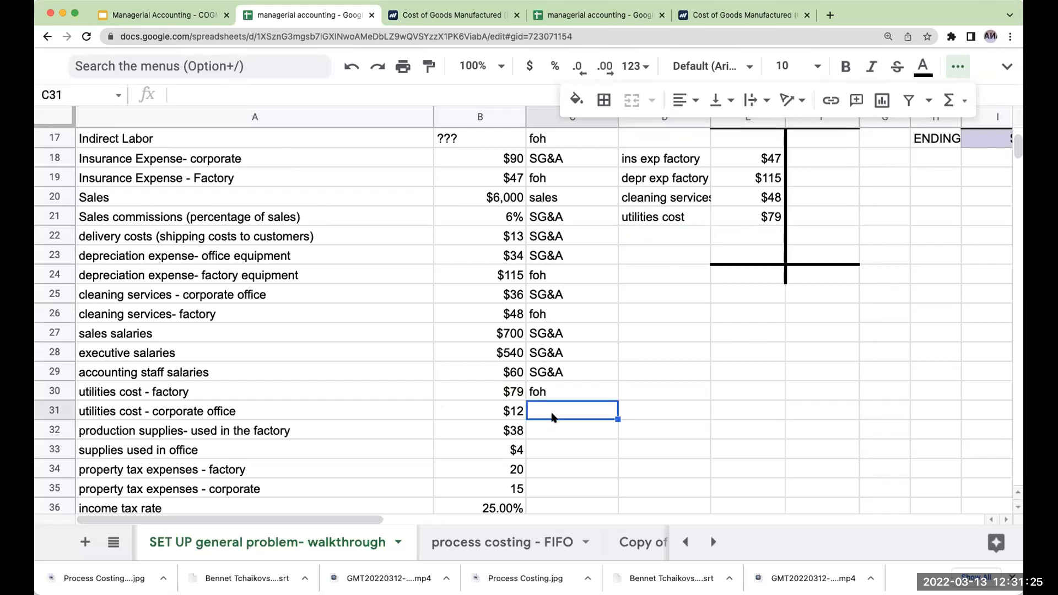
pyautogui.write('s')
pyautogui.press('Return')
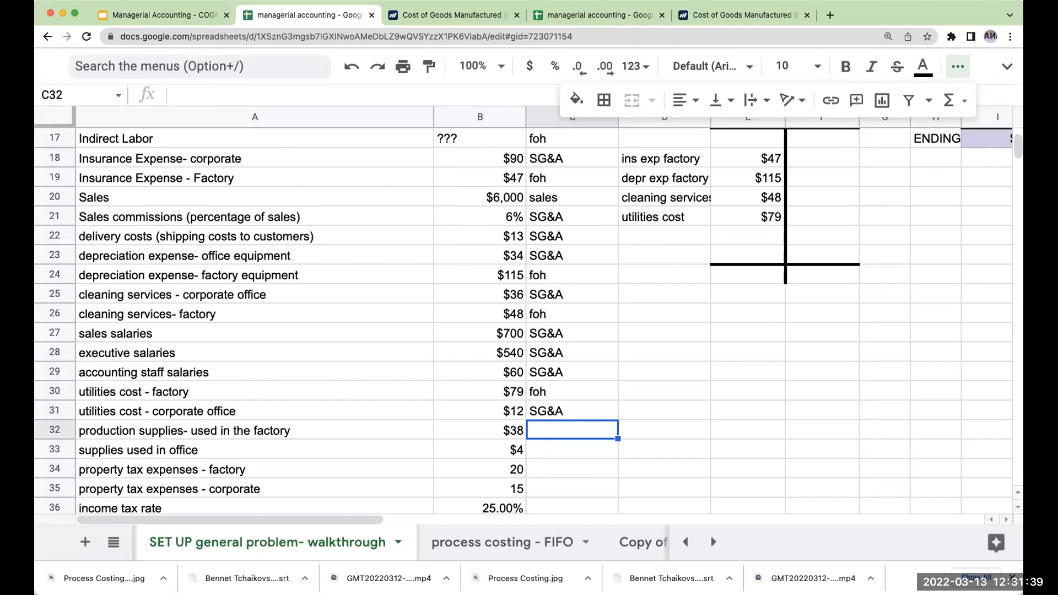
# Add the label "production supplies" in D22 and link E22 to the production supplies amount in B32.
pyautogui.click(673, 233)
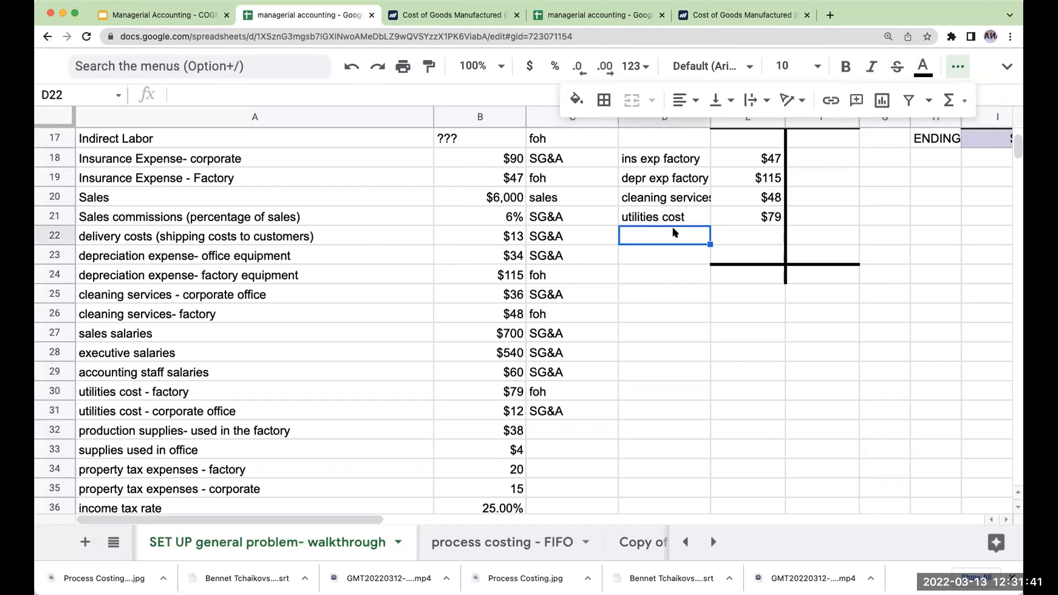
pyautogui.write('production supplies')
pyautogui.press('Return')
pyautogui.click(748, 236)
pyautogui.write('+')
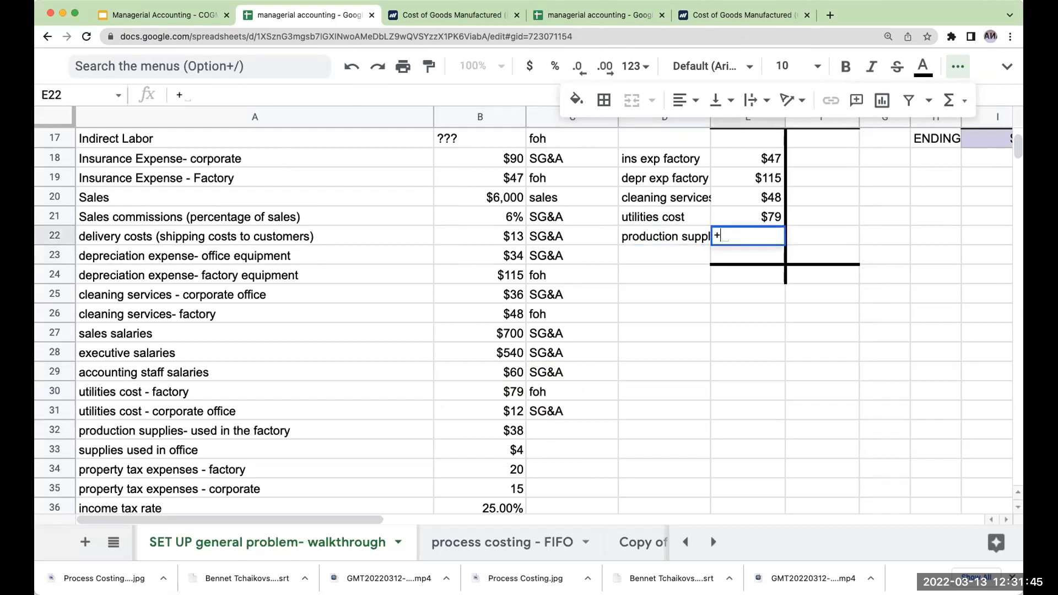
pyautogui.click(488, 431)
pyautogui.press('Return')
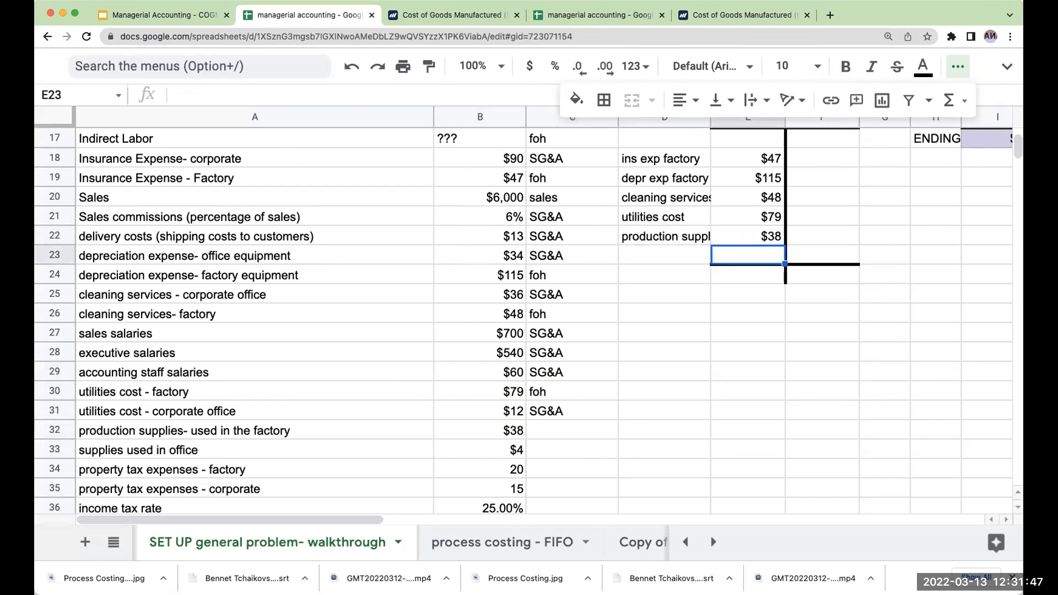
# Classify the production supplies used in the factory as "foh" in C32.
pyautogui.press('Left')
pyautogui.press('Down')
pyautogui.press('Down')
pyautogui.press('Down')
pyautogui.press('Down')
pyautogui.press('Left')
pyautogui.press('Down')
pyautogui.press('Down')
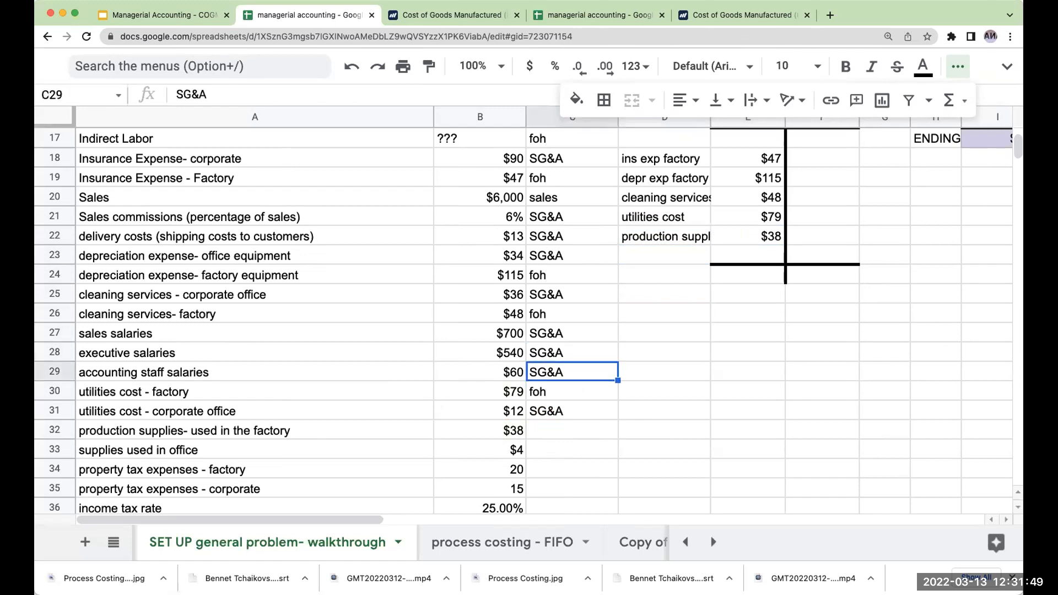
pyautogui.press('Down')
pyautogui.press('Down')
pyautogui.press('Down')
pyautogui.write('foh')
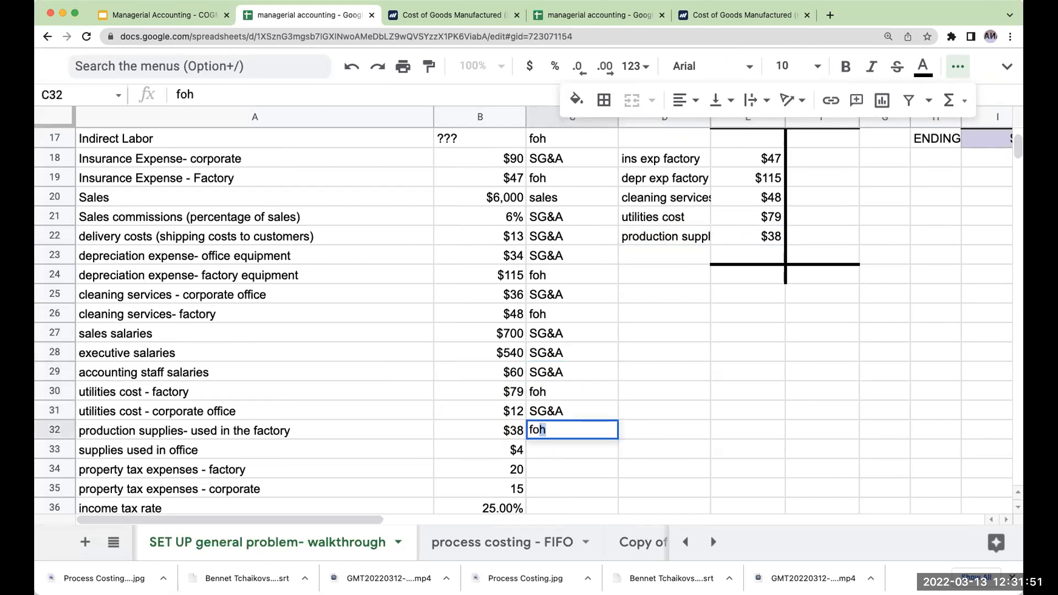
pyautogui.press('Return')
# Classify the supplies used in office as "SG&A" in C33 and the factory property tax expenses as "foh" in C34.
pyautogui.write('SG&A')
pyautogui.press('Return')
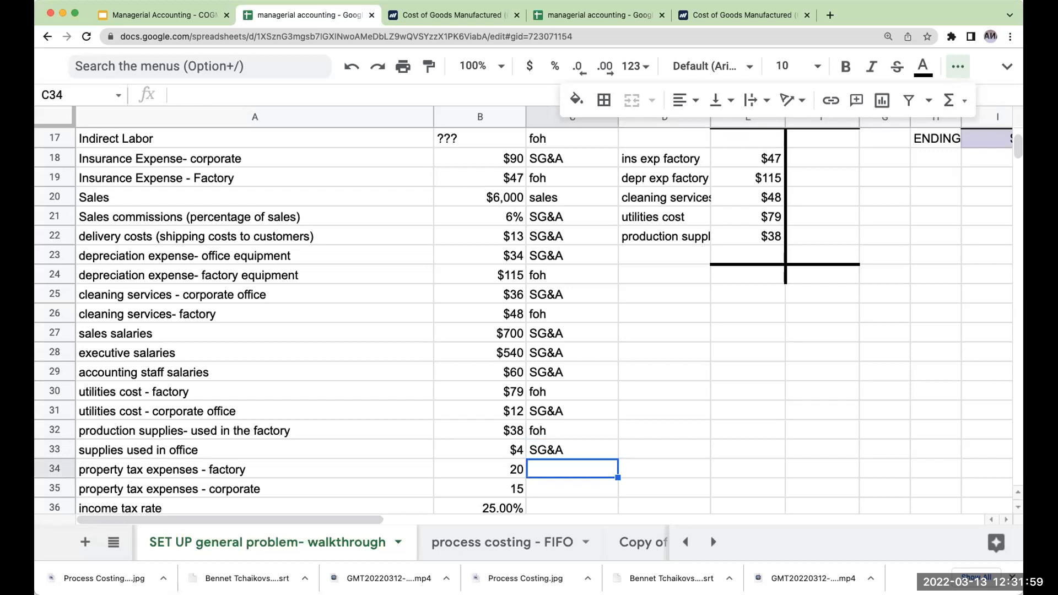
pyautogui.write('foh')
pyautogui.press('Return')
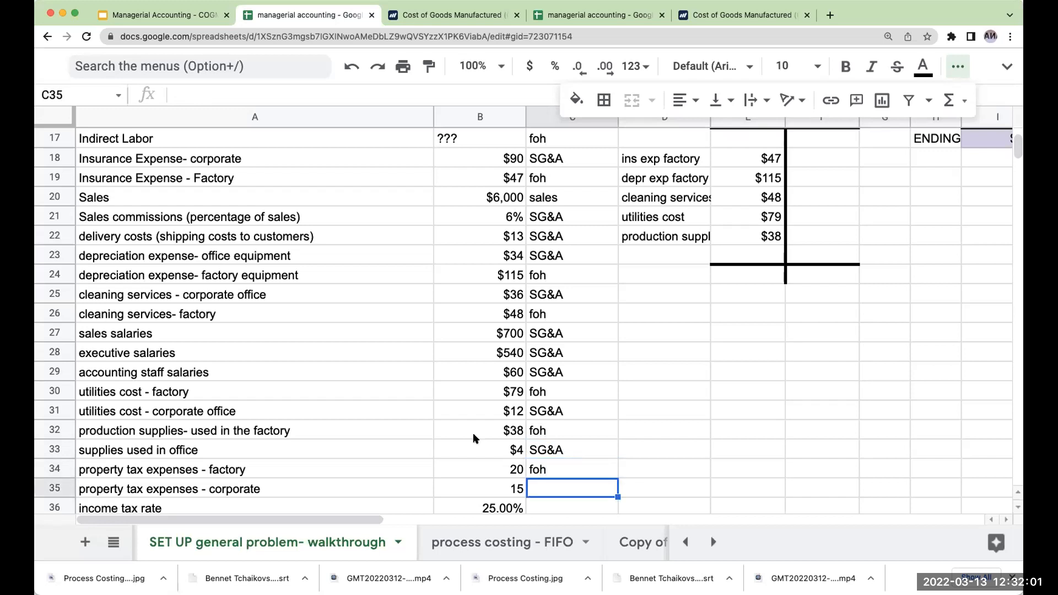
# Add the label "prop tax expense" in D23 and link E23 to the factory property tax amount in B34.
pyautogui.click(640, 246)
pyautogui.click(641, 256)
pyautogui.write('o')
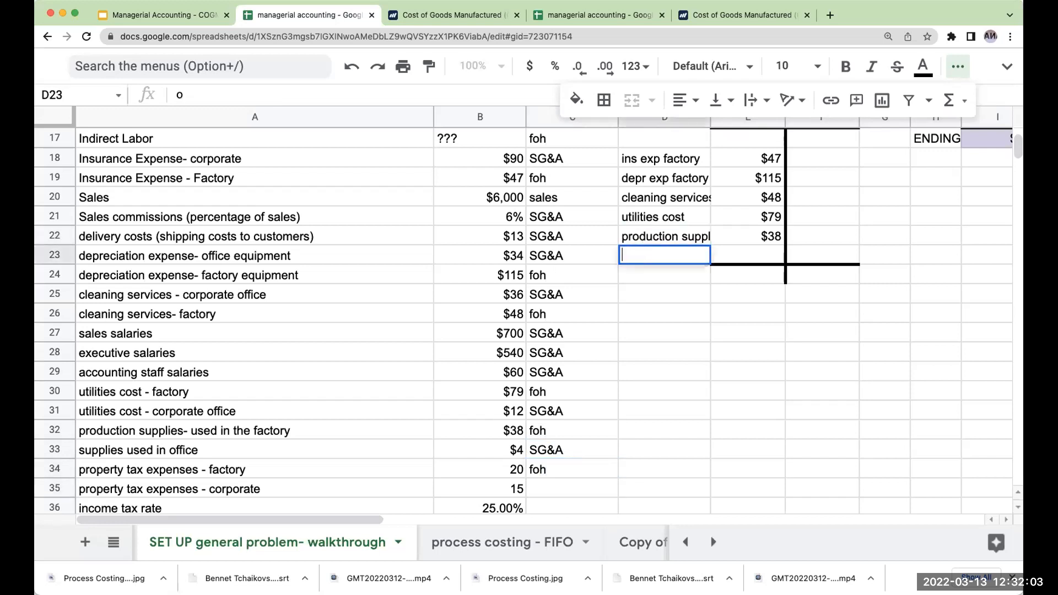
pyautogui.write('prop tax expense')
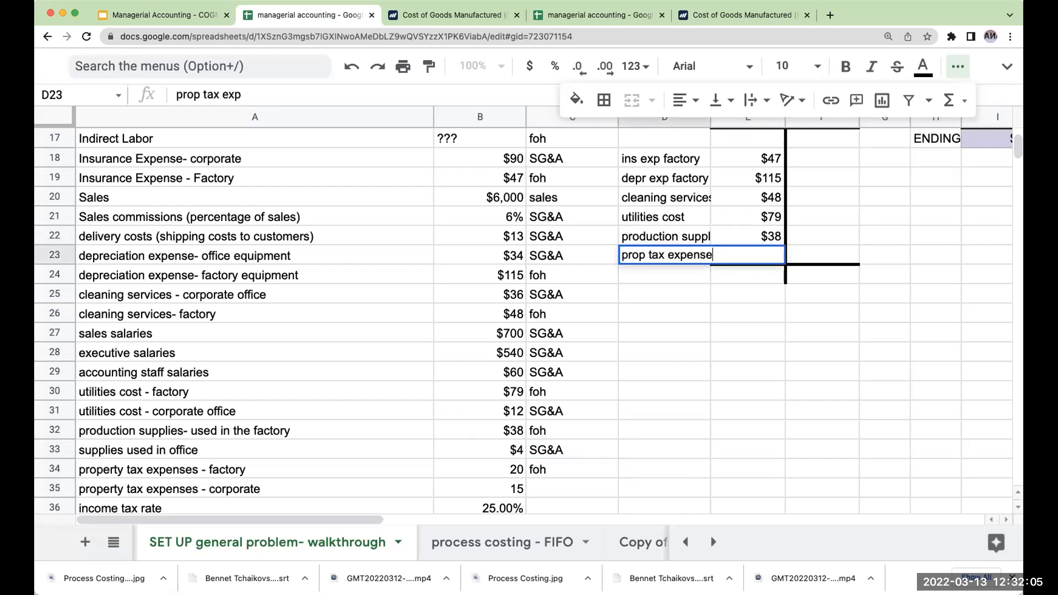
pyautogui.press('Return')
pyautogui.press('Up')
pyautogui.press('Right')
pyautogui.write('+')
pyautogui.click(487, 475)
pyautogui.press('Return')
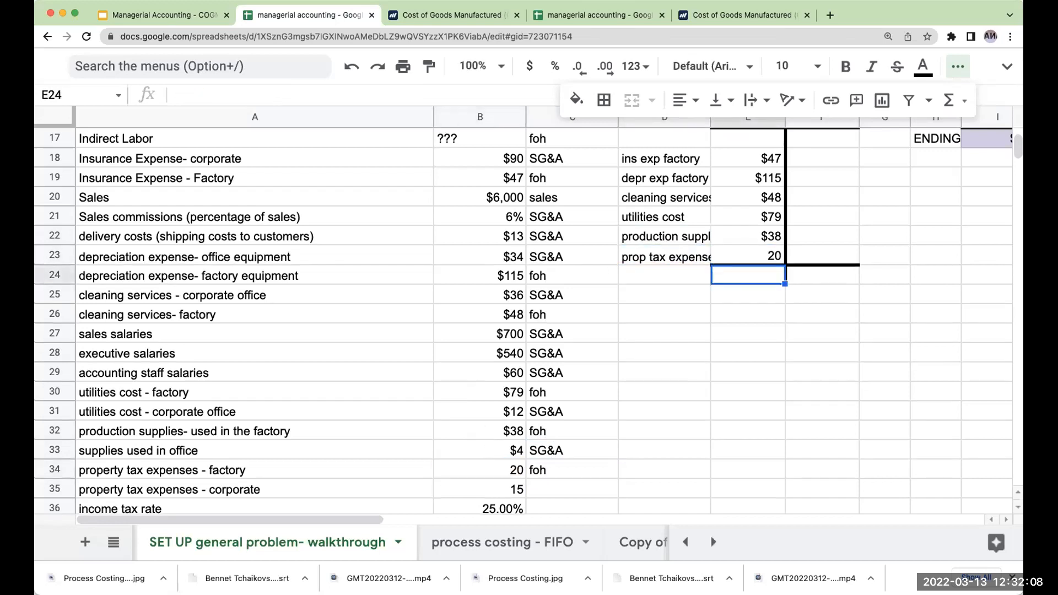
# Classify the corporate property tax expenses as "SG&A" in C35.
pyautogui.click(555, 496)
pyautogui.write('SG&')
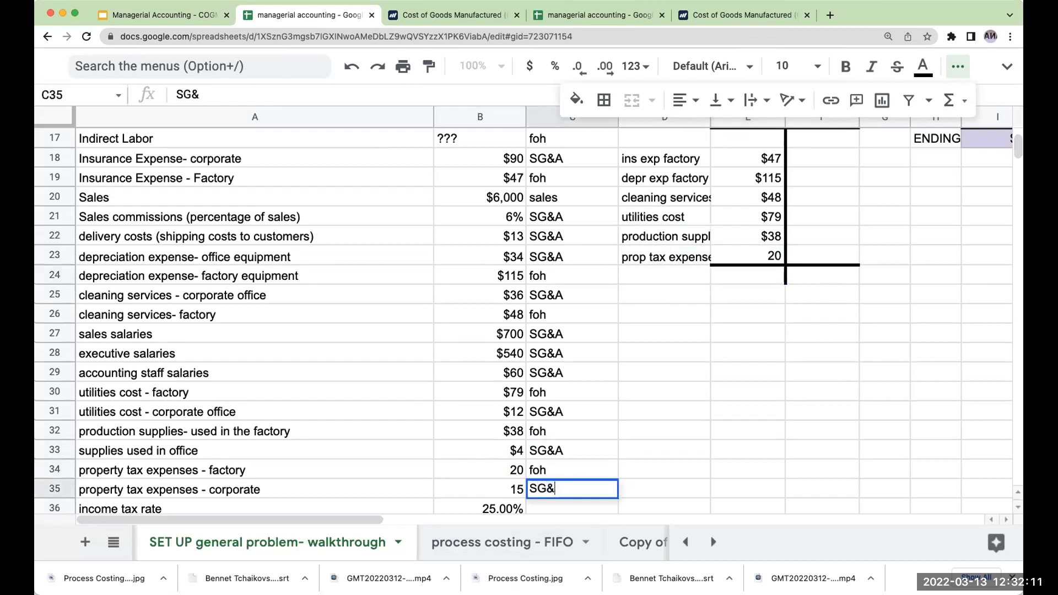
pyautogui.write('A')
pyautogui.press('Return')
# Review the income tax rate row, the classified cost list and the T-accounts filled in so far.
pyautogui.scroll(-1, 522, 323)
pyautogui.click(479, 470)
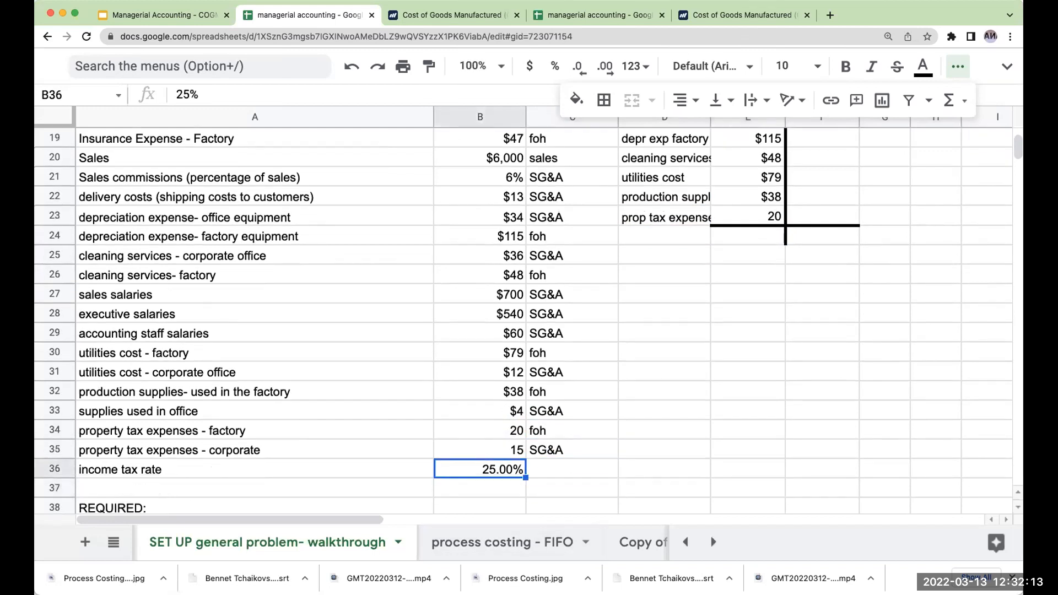
pyautogui.press('Down')
pyautogui.press('Down')
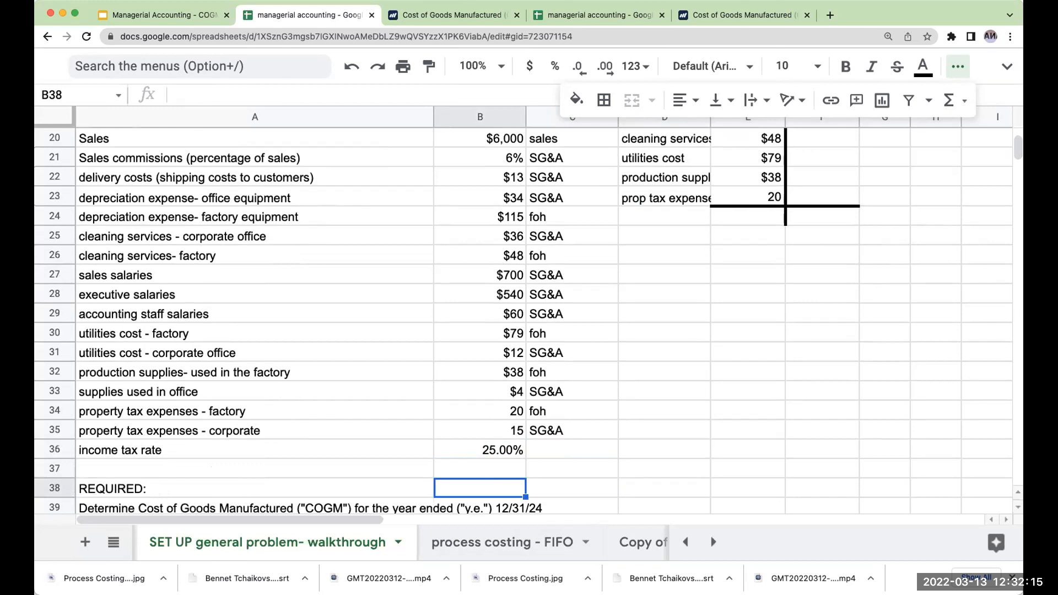
pyautogui.press('Up')
pyautogui.scroll(6, 561, 362)
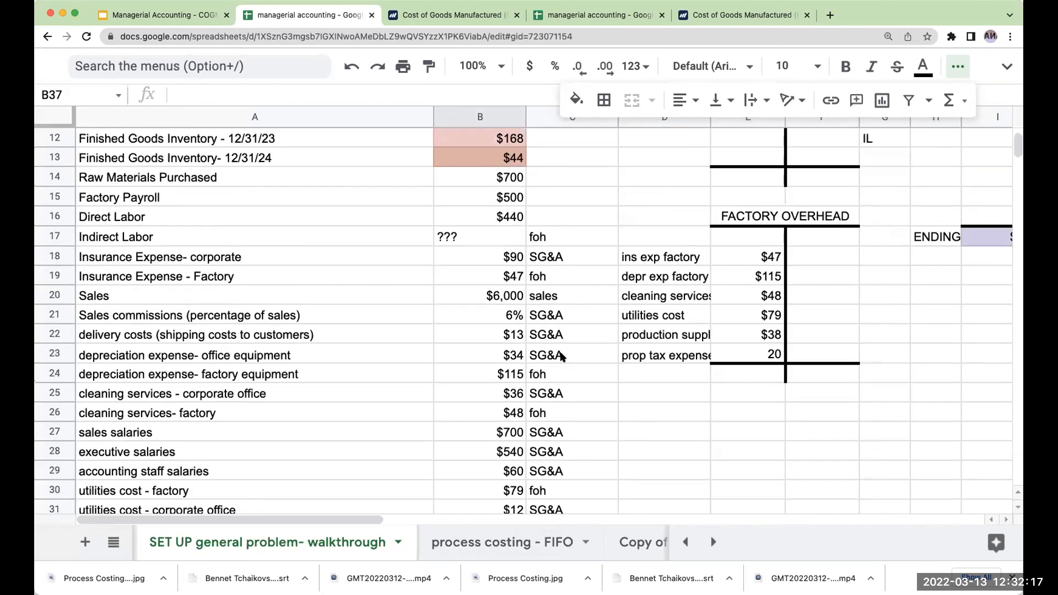
pyautogui.scroll(-3, 559, 363)
pyautogui.scroll(3, 559, 352)
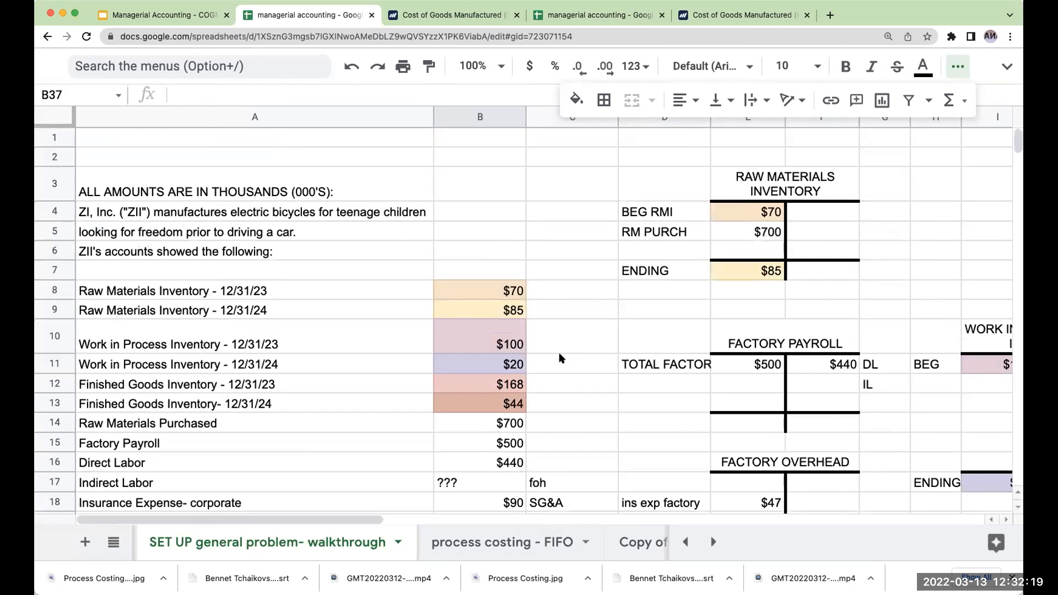
pyautogui.scroll(-3, 545, 345)
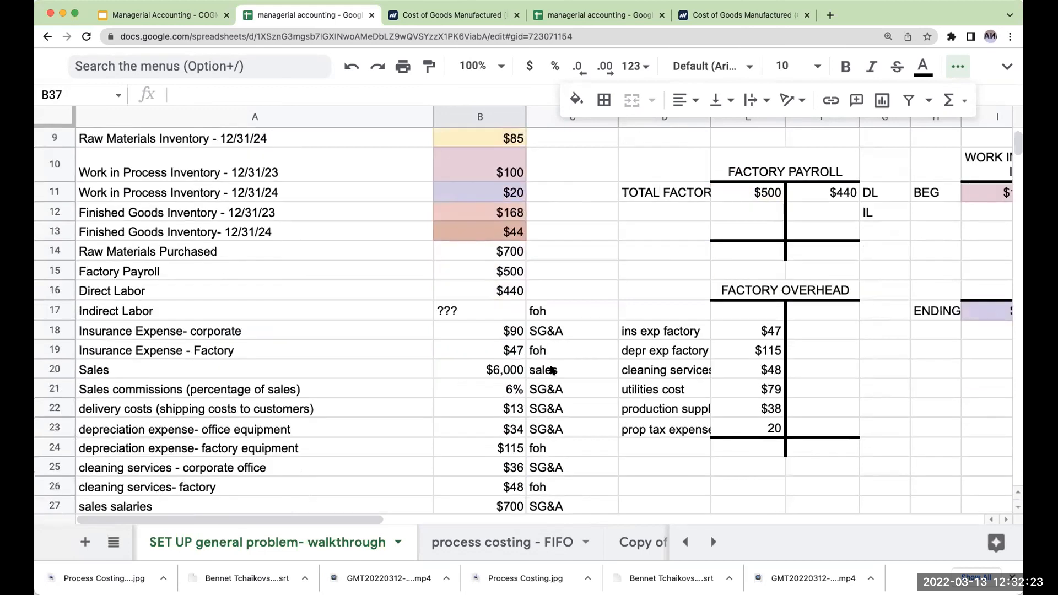
# Switch to the "Managerial Accounting - COGM" Google Slides presentation and start the slideshow from the "Thank you!" slide 29.
pyautogui.click(148, 17)
pyautogui.click(140, 466)
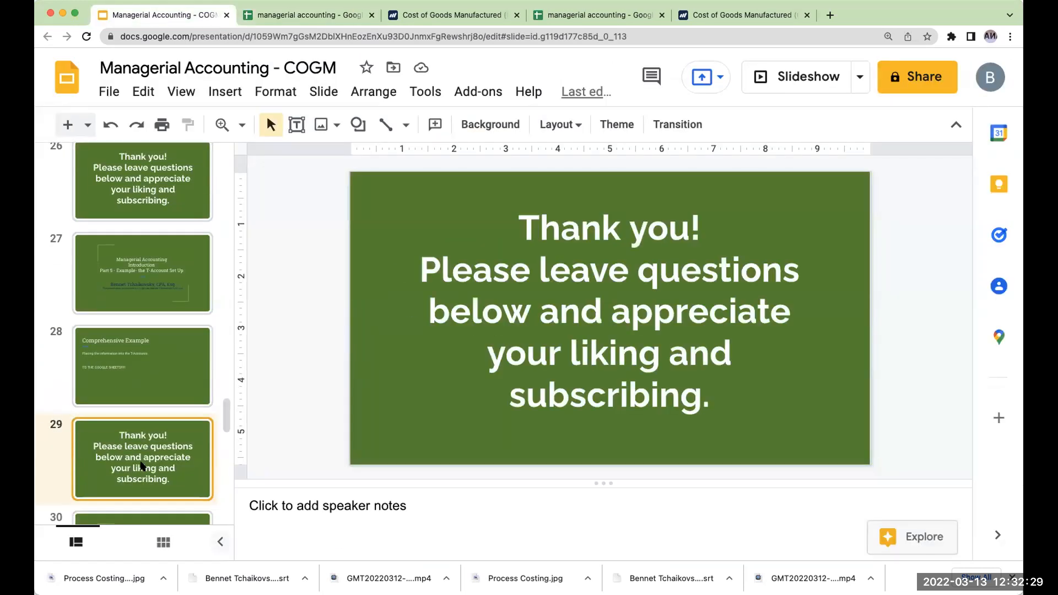
pyautogui.click(761, 77)
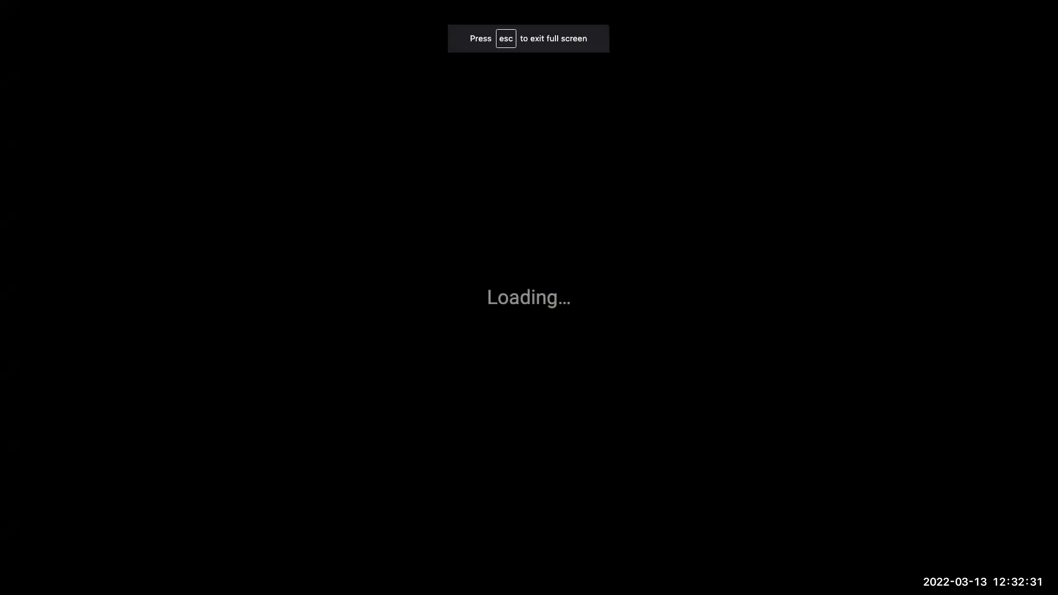